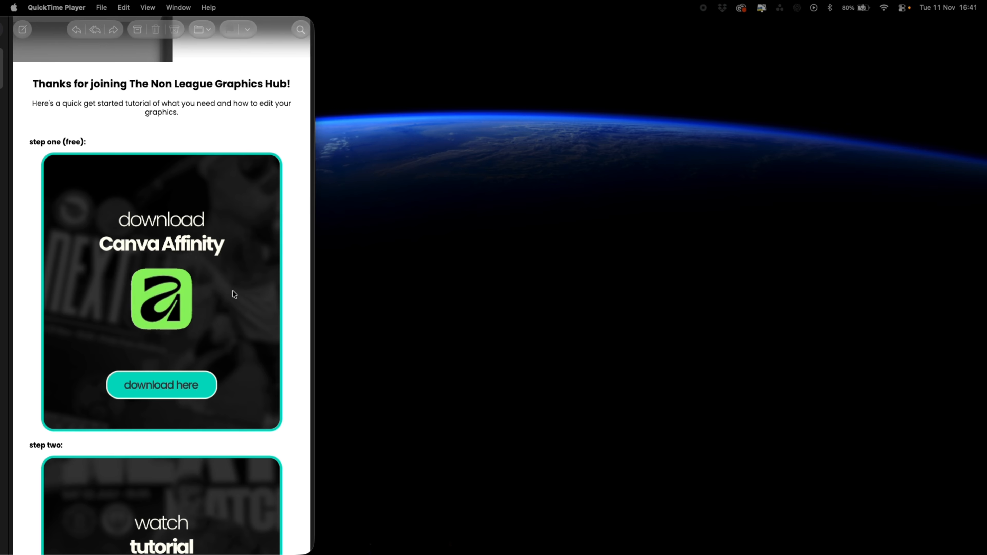
Scroll through the welcome email and download the first five graphics pack as MONTH-1.zip to the desktop
scroll(233, 294, down, 6)
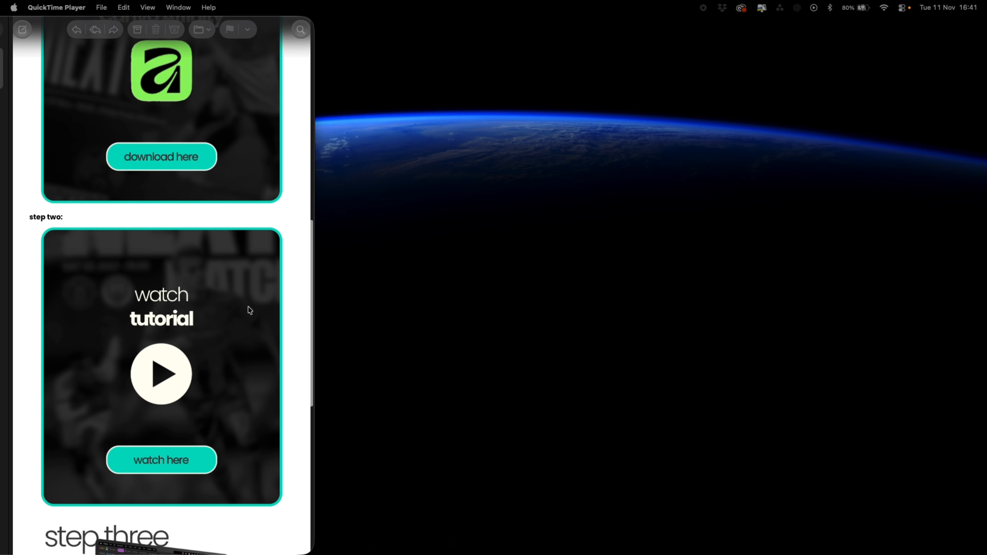
scroll(227, 355, down, 10)
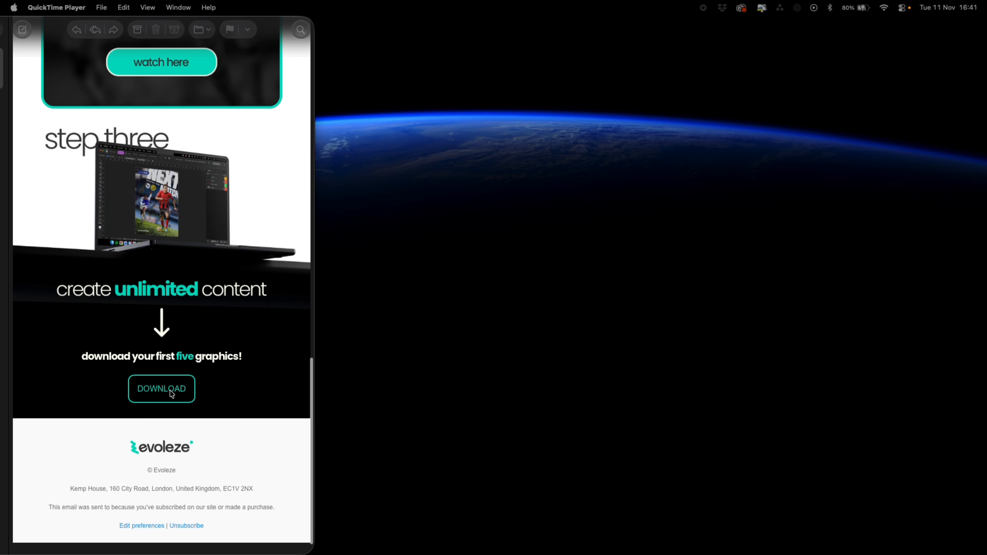
click(170, 394)
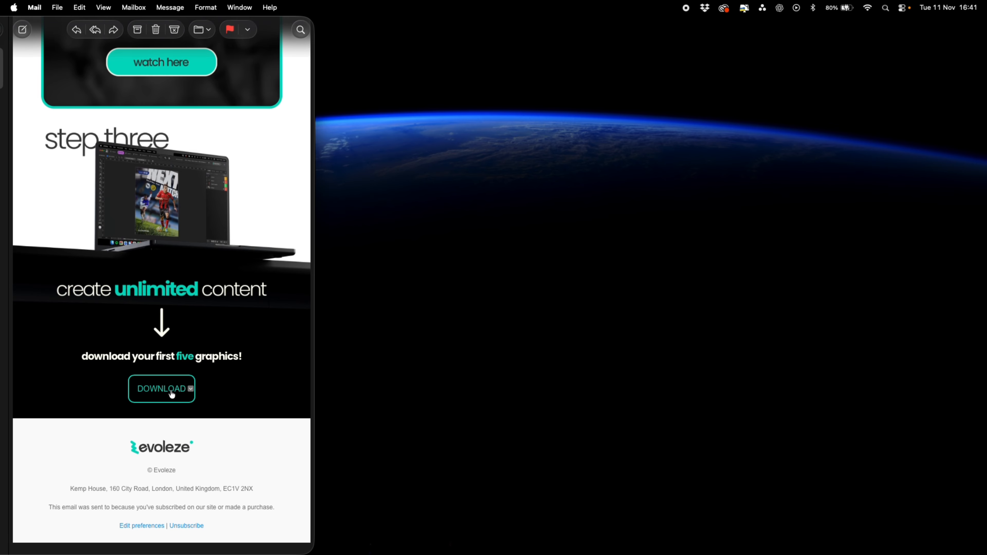
click(172, 394)
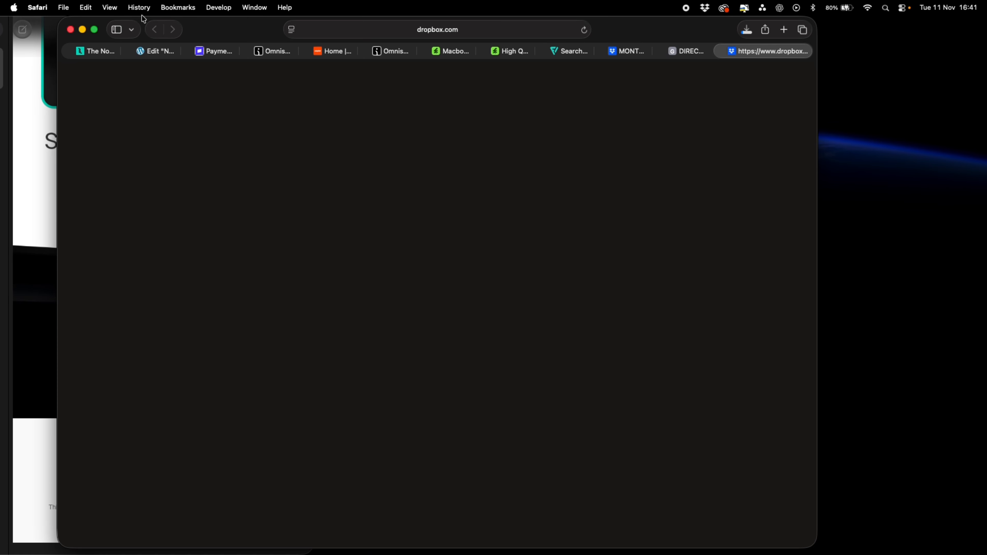
click(83, 29)
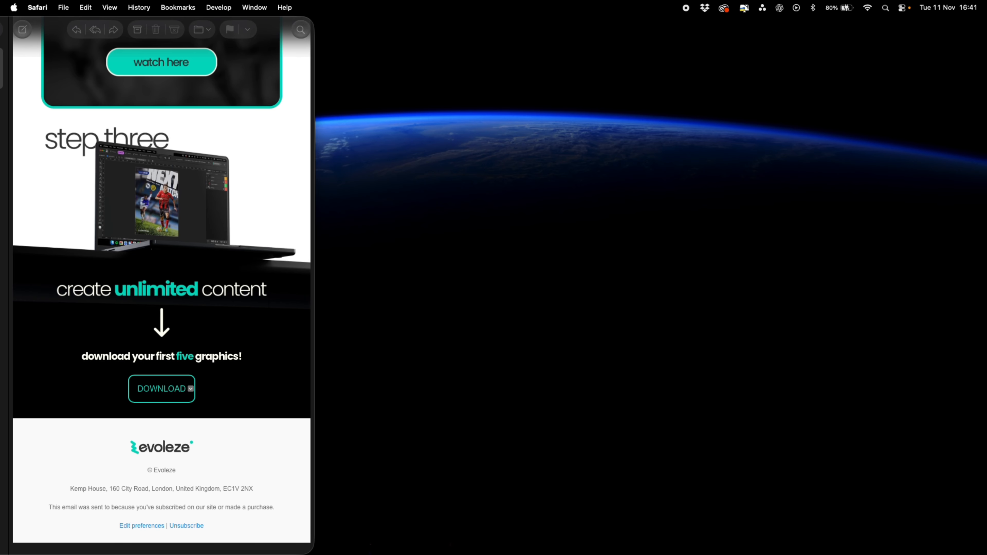
click(875, 443)
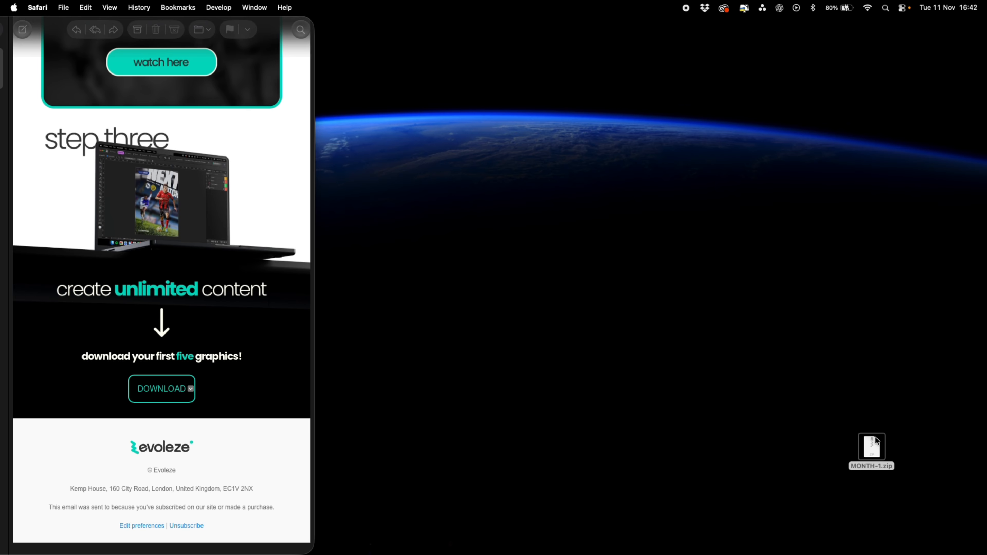
Unzip MONTH-1.zip and browse the FIXTURE SPECIAL, GOAL, MATCHDAY SET and MATCHDAY SPECIAL folders
double_click(870, 451)
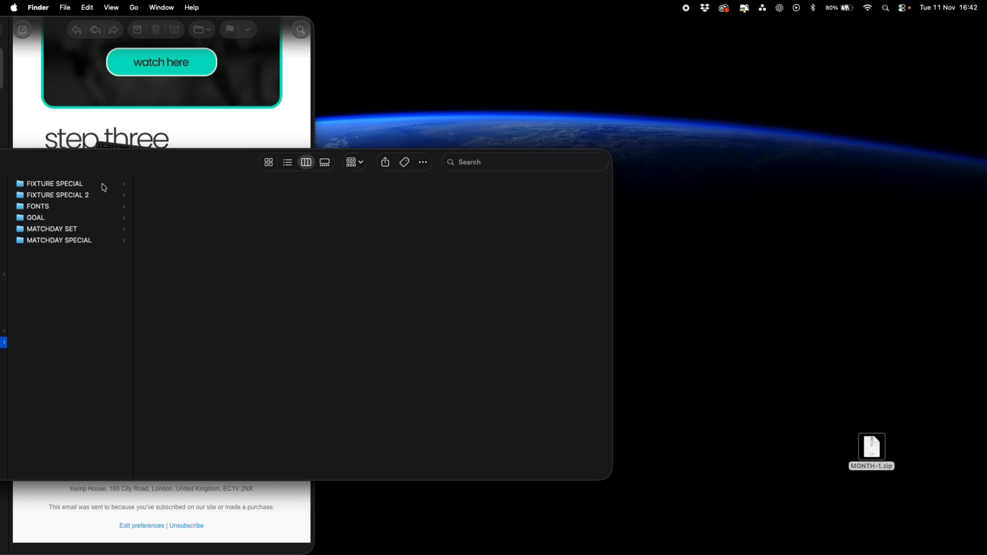
click(104, 184)
click(102, 196)
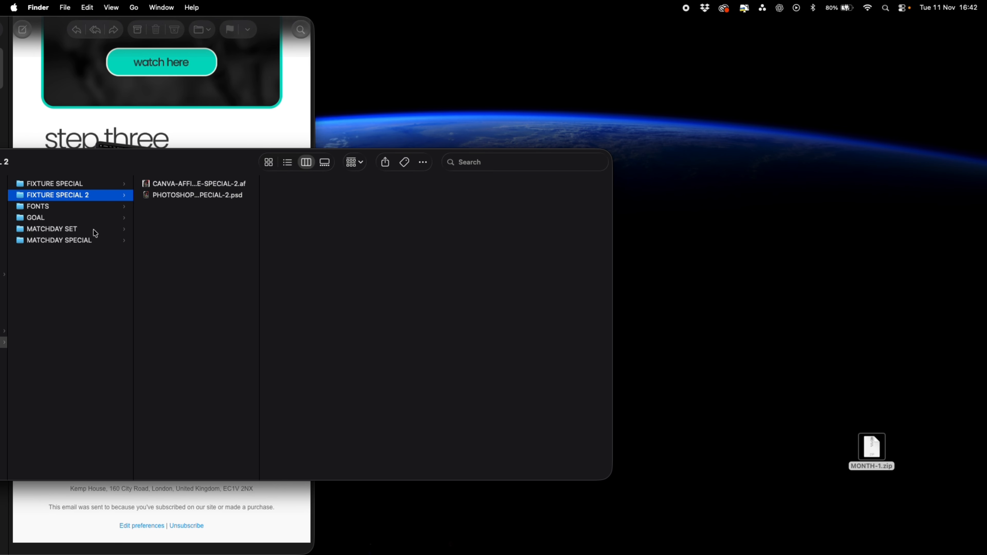
click(96, 220)
click(103, 230)
click(106, 242)
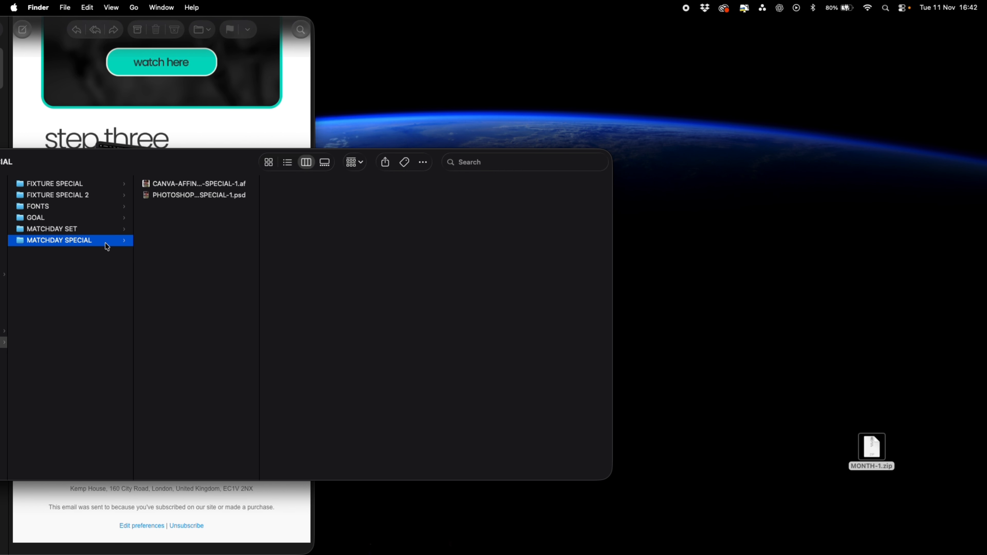
Select all three fonts in the FONTS folder and open them in Font Book, then close it
click(104, 206)
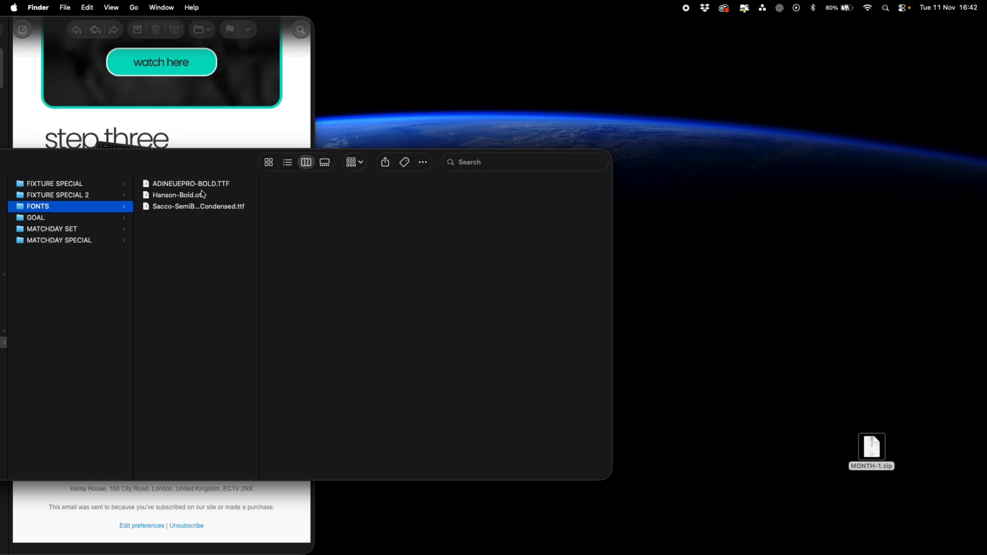
click(193, 185)
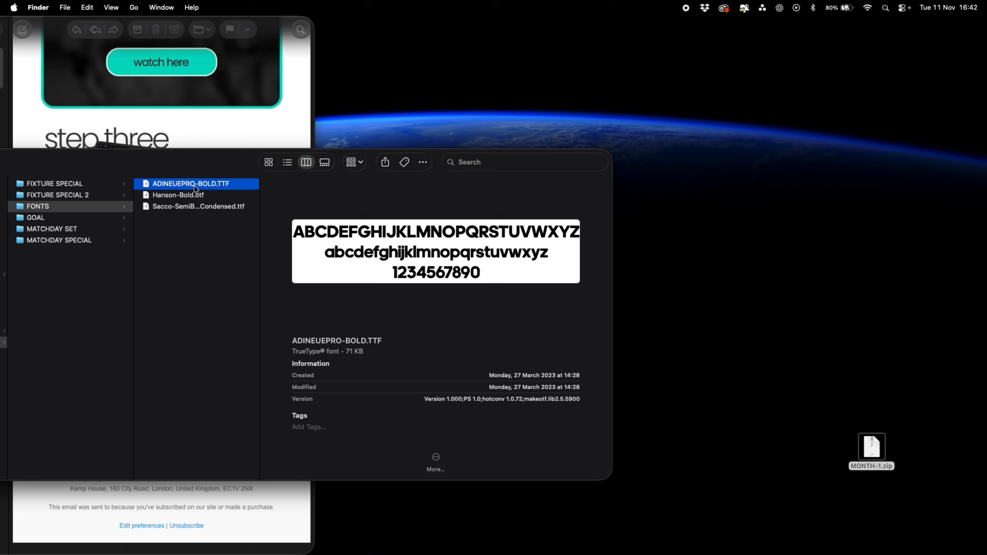
shift+click(179, 207)
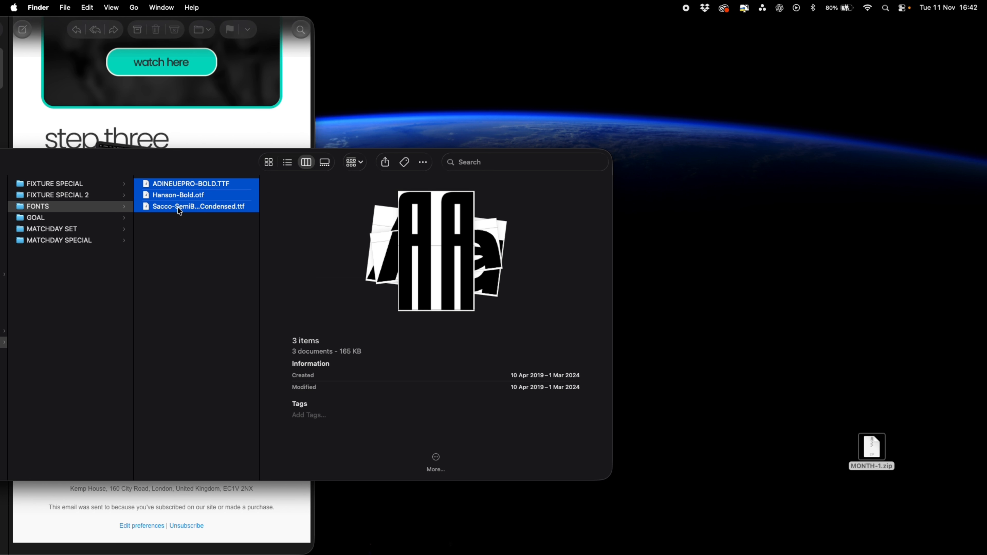
double_click(179, 208)
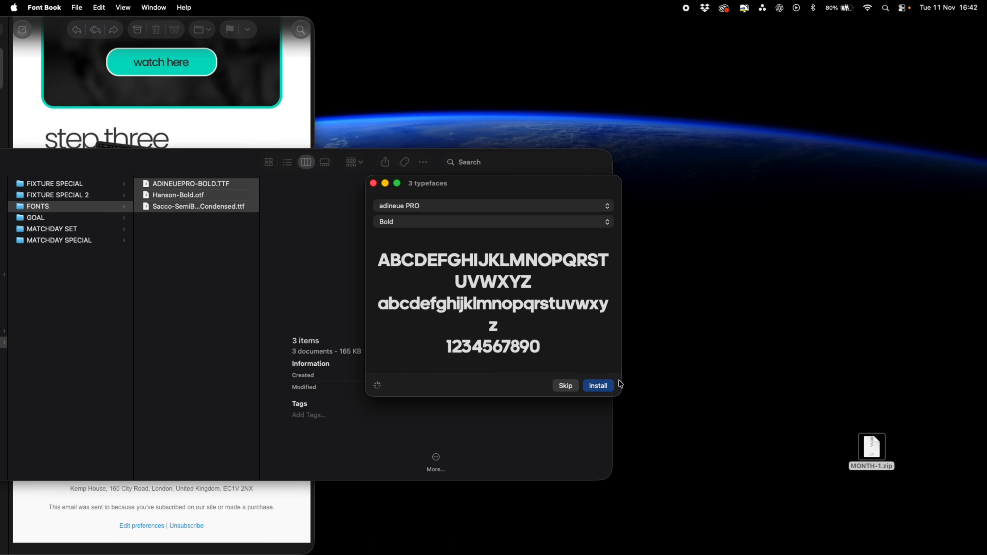
click(374, 184)
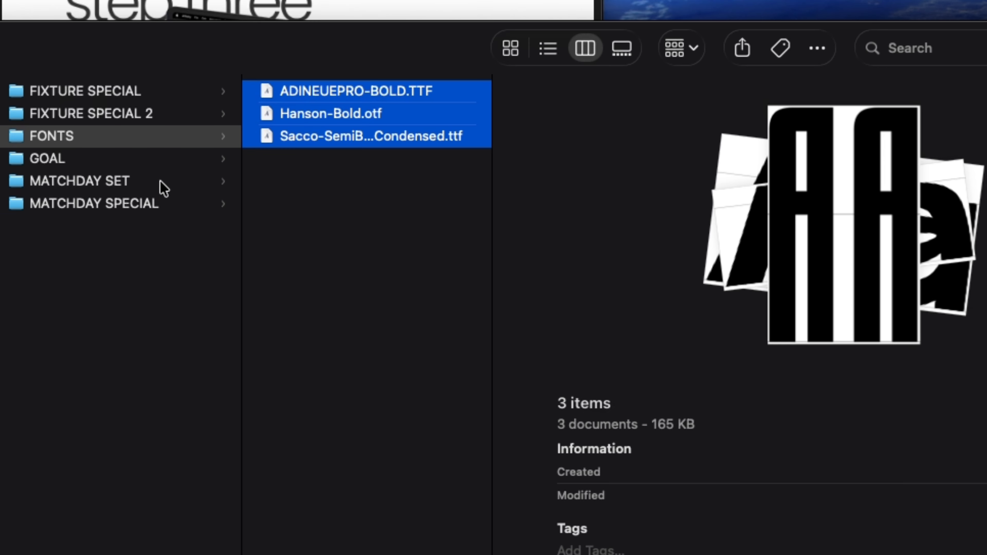
Open CANVA AFFINITY-MATCHDAY SET-1.af from the MATCHDAY SET folder
click(92, 231)
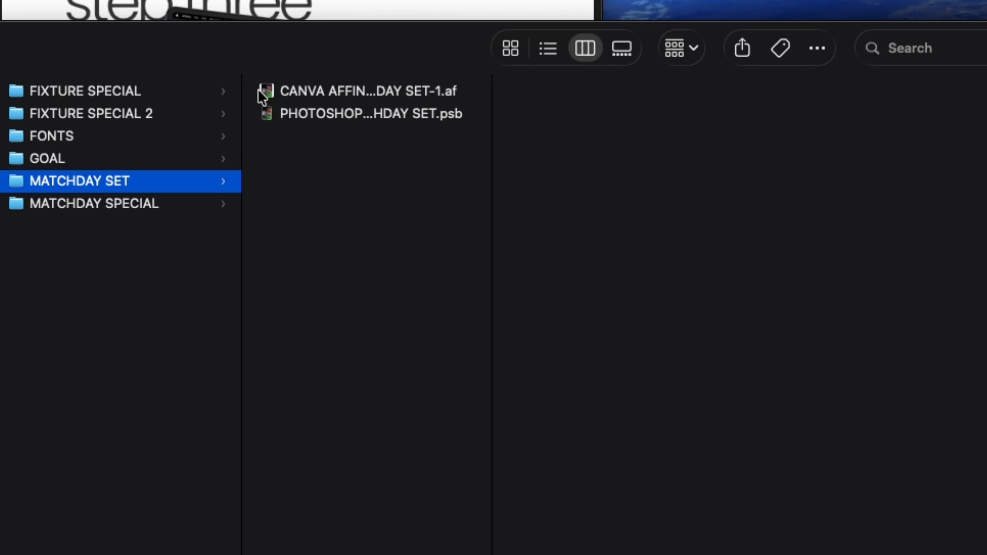
click(326, 94)
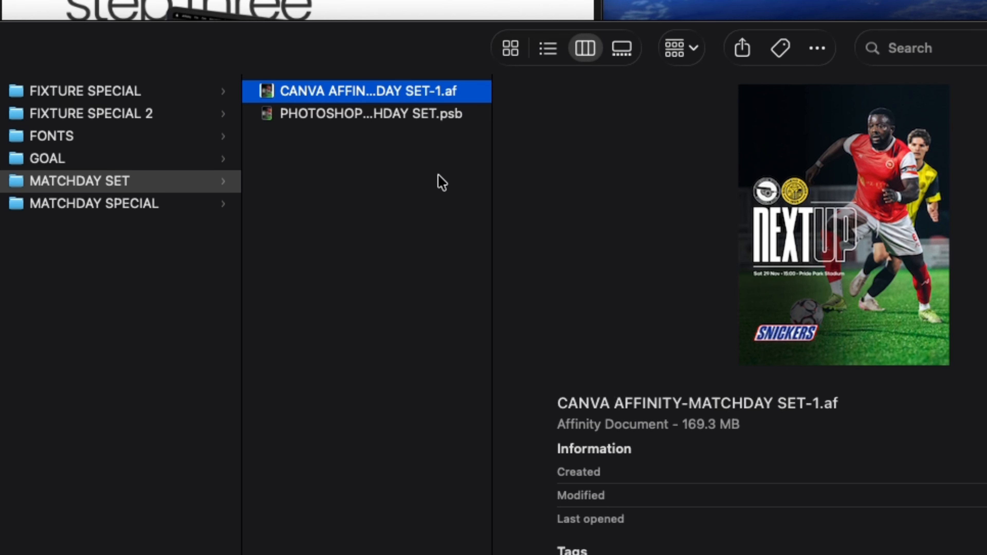
click(434, 112)
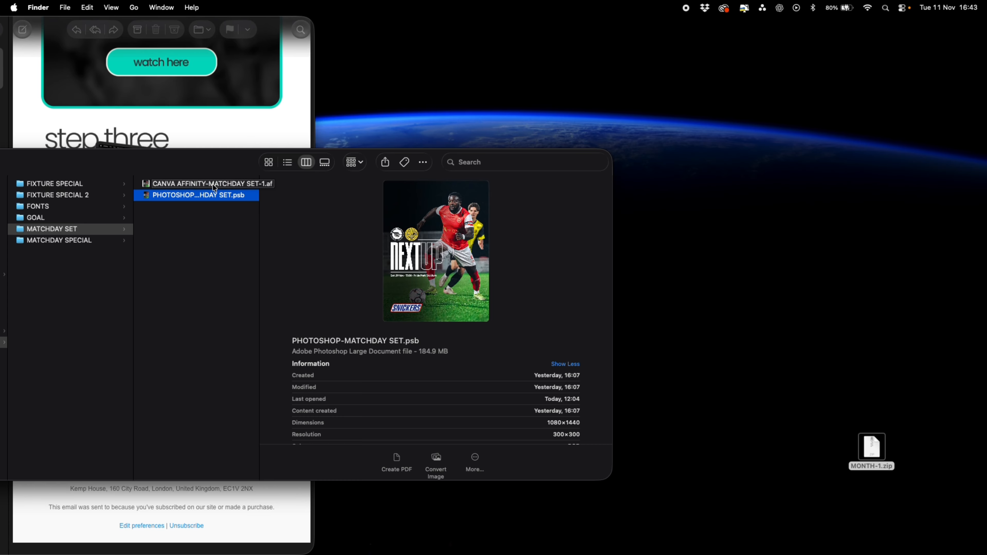
double_click(213, 183)
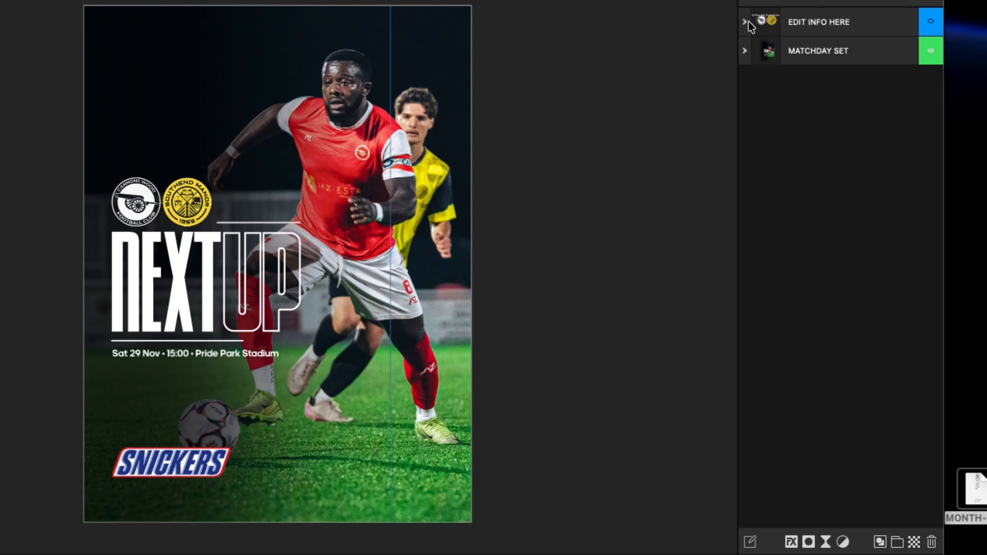
Expand the MATCHDAY SET layer group and toggle layer visibility to preview the individual matchday graphics
click(745, 51)
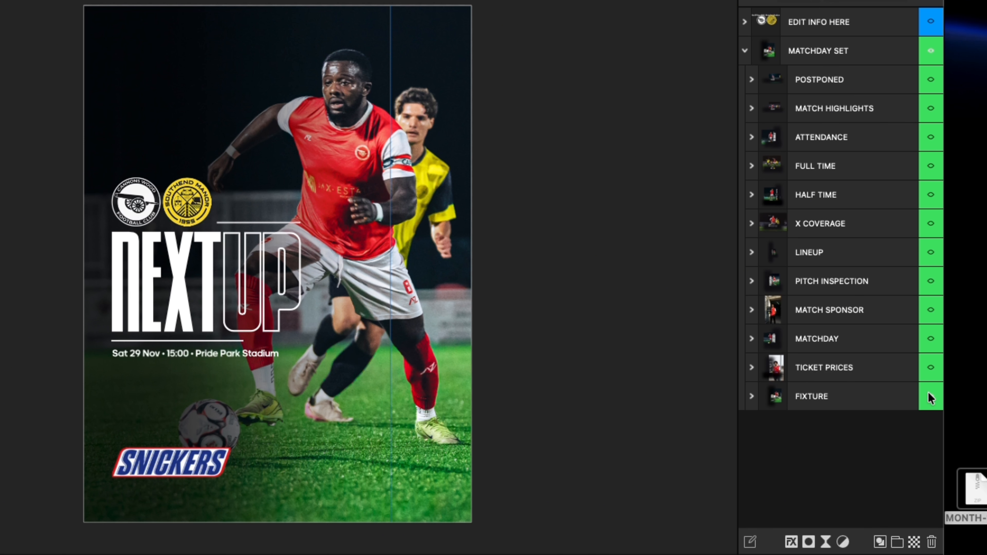
click(933, 398)
click(933, 398)
click(932, 397)
click(930, 366)
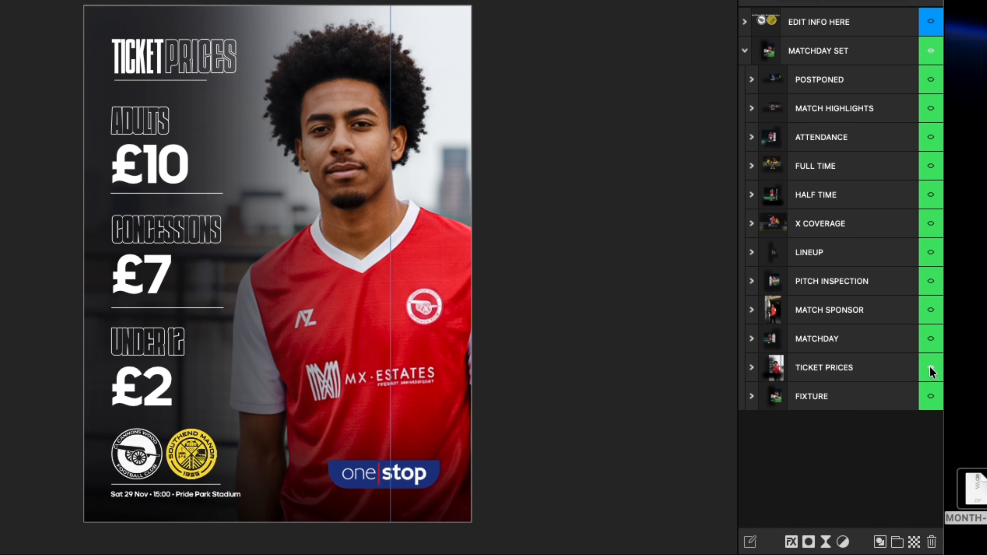
click(929, 366)
click(929, 337)
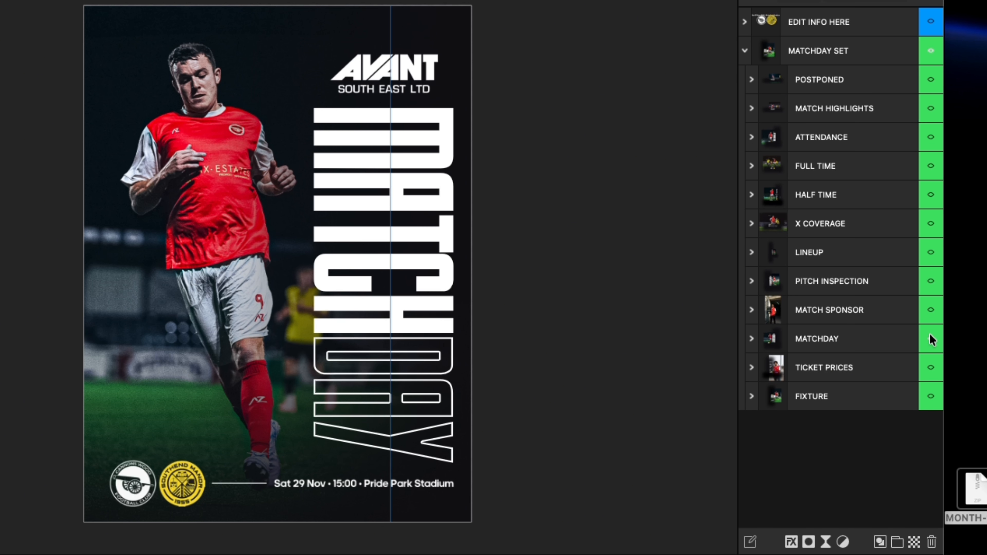
click(930, 337)
click(929, 310)
click(930, 311)
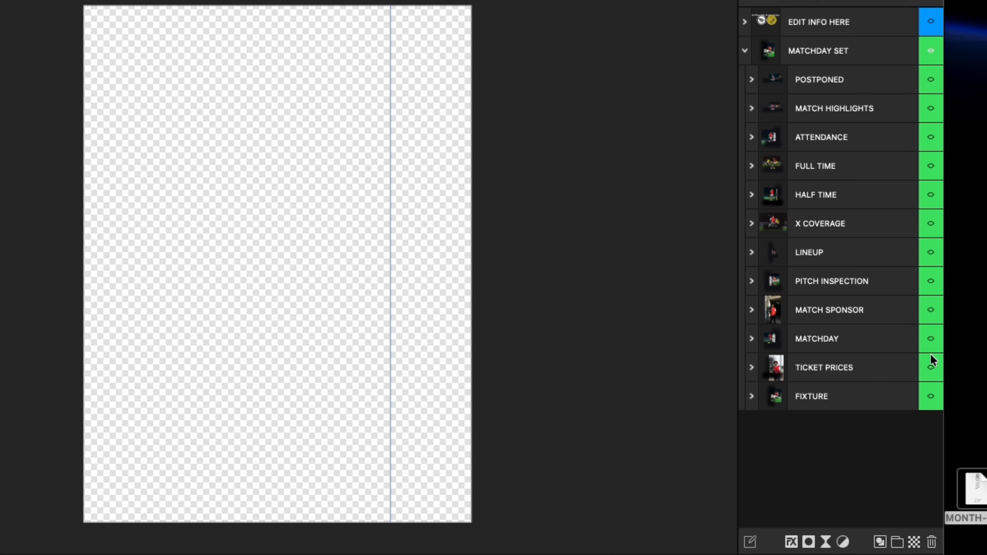
click(931, 397)
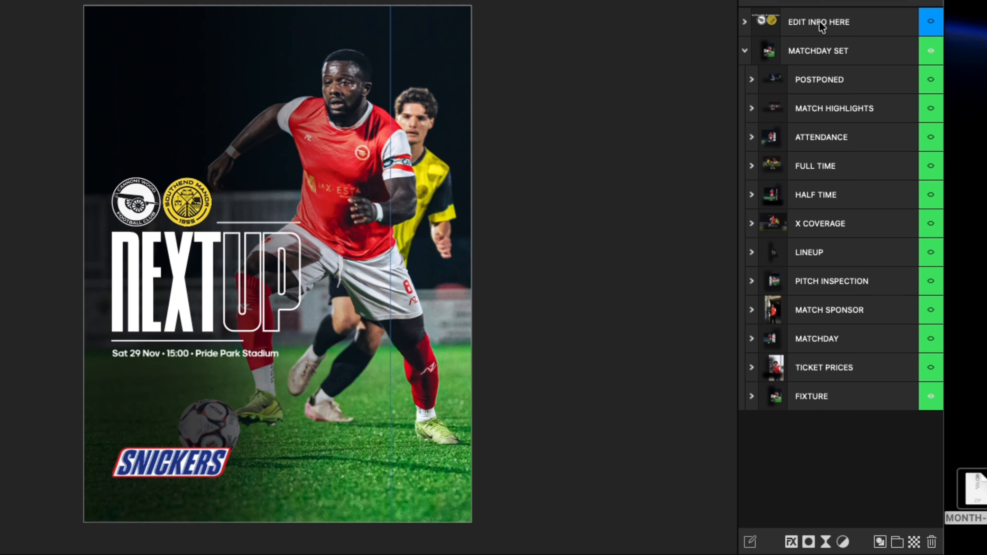
Expand the EDIT INFO HERE group and open the embedded HOME LOGO.af document for editing
click(744, 24)
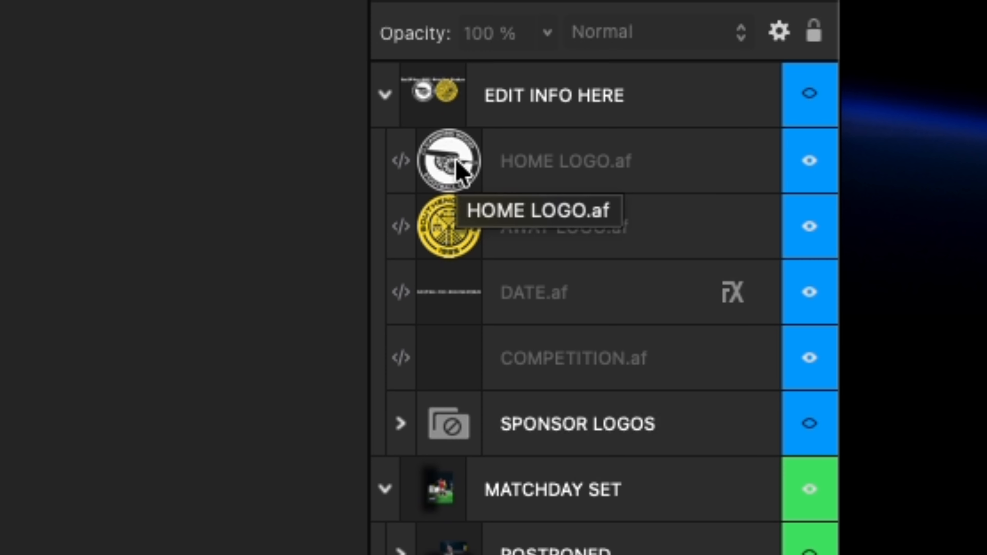
click(460, 171)
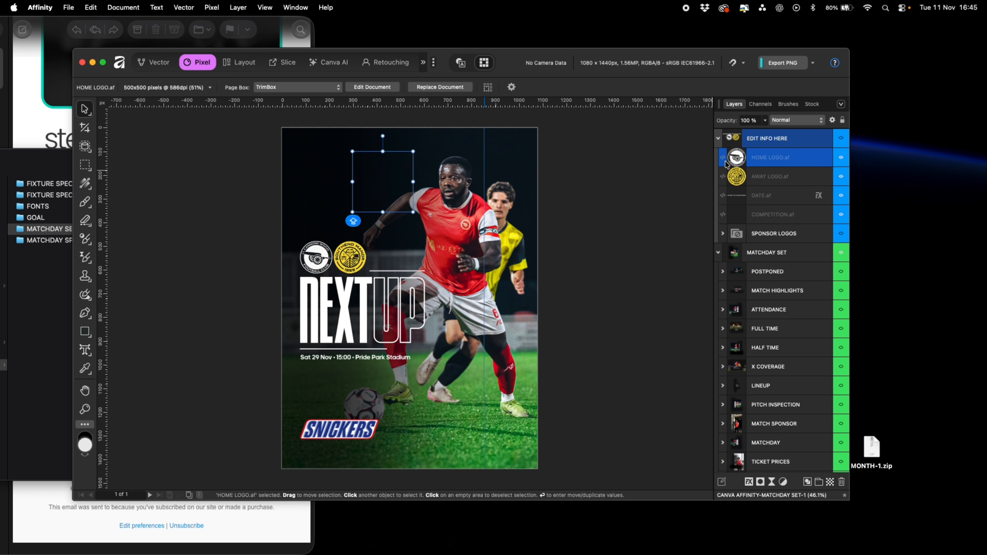
double_click(735, 159)
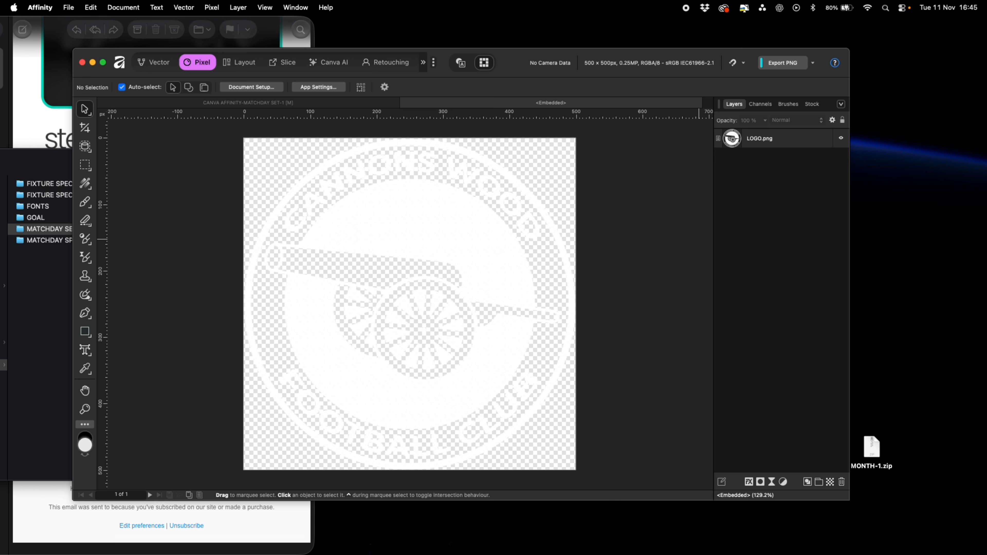
Place the Manchester City badge image into the home logo and resize it to fill the square canvas
drag(985, 343, 425, 277)
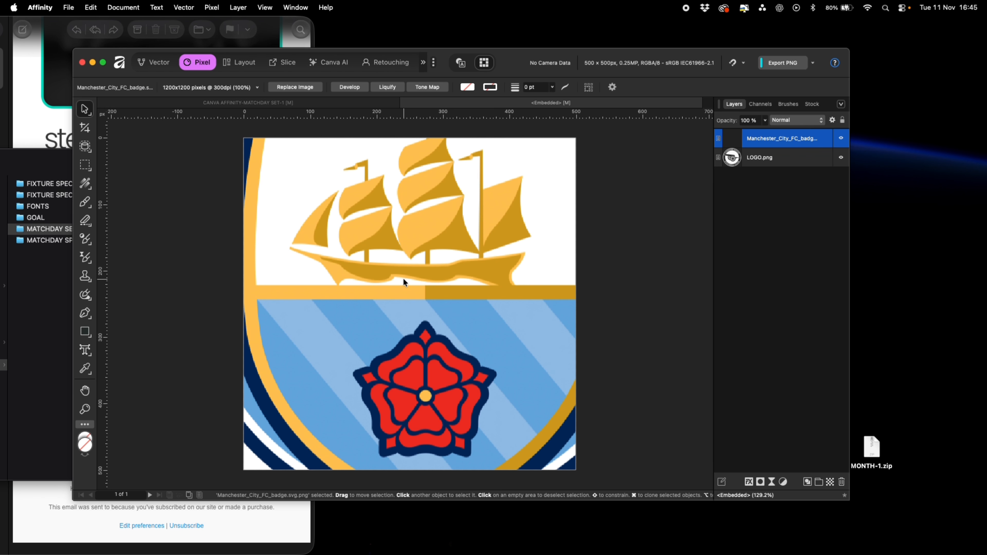
scroll(403, 278, down, 5)
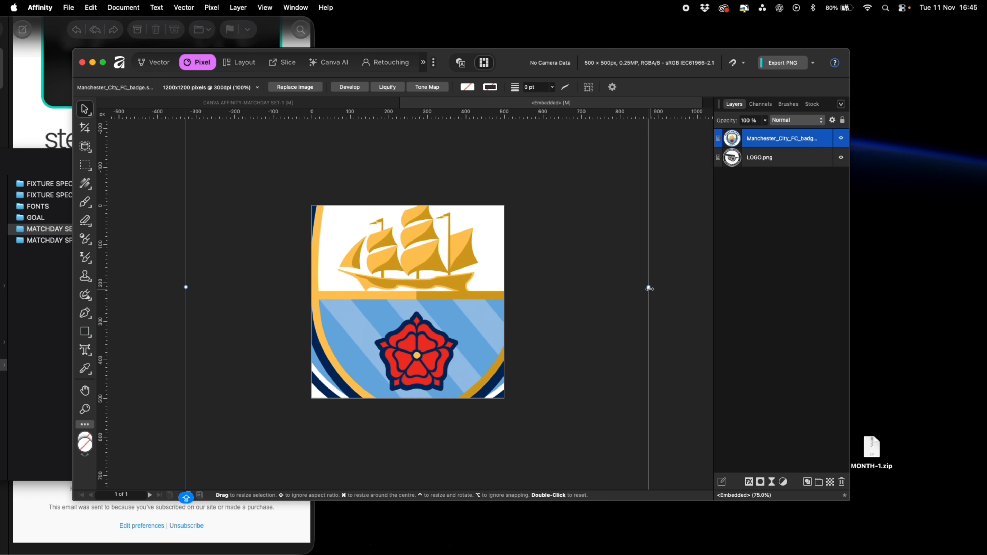
drag(649, 288, 504, 288)
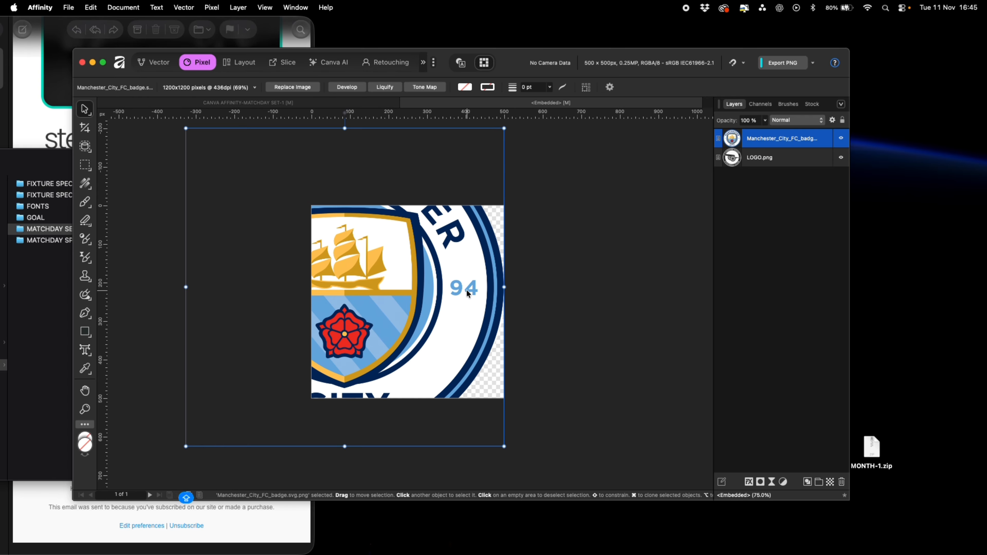
drag(186, 289, 311, 283)
drag(373, 293, 374, 307)
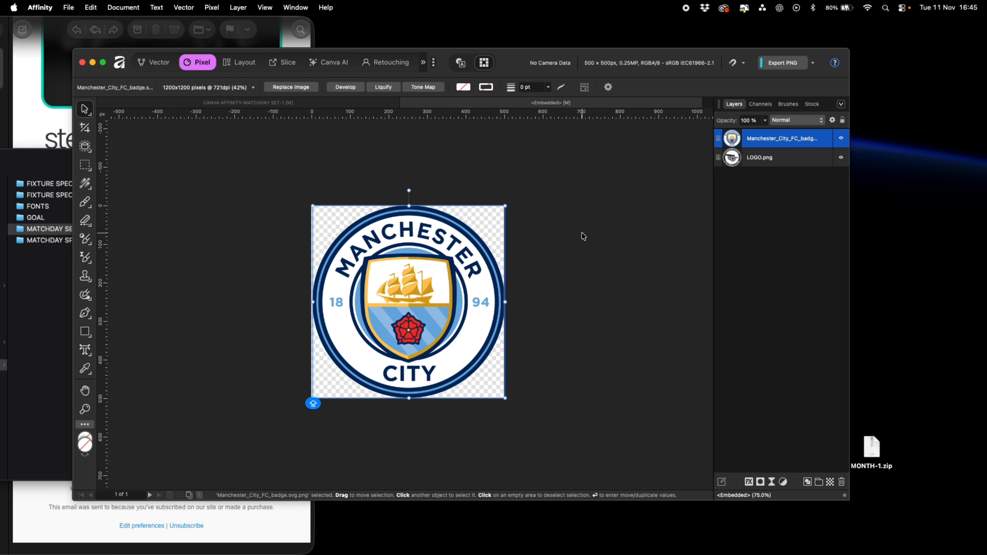
Return to the main matchday document and toggle several graphic layers to preview the new home logo
click(406, 102)
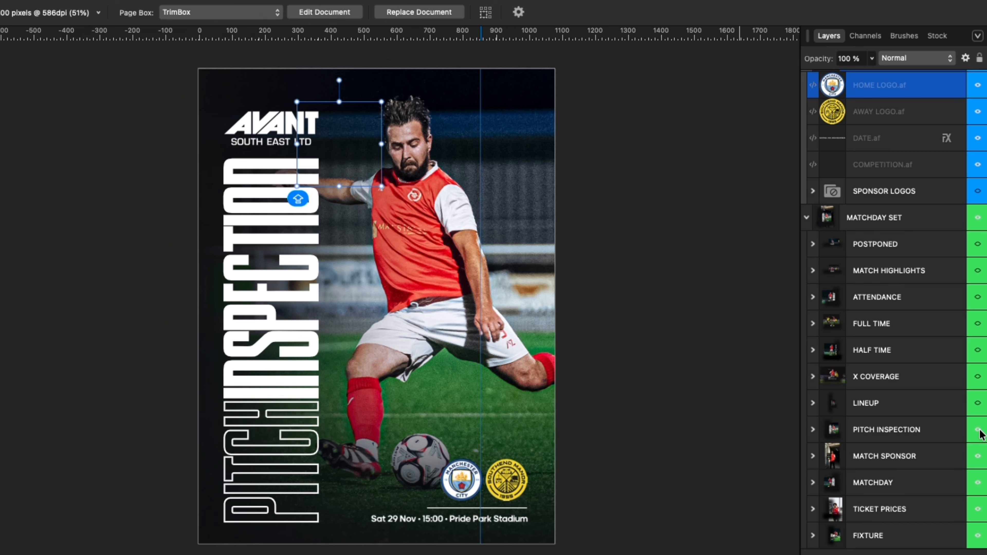
click(978, 431)
click(978, 459)
click(977, 484)
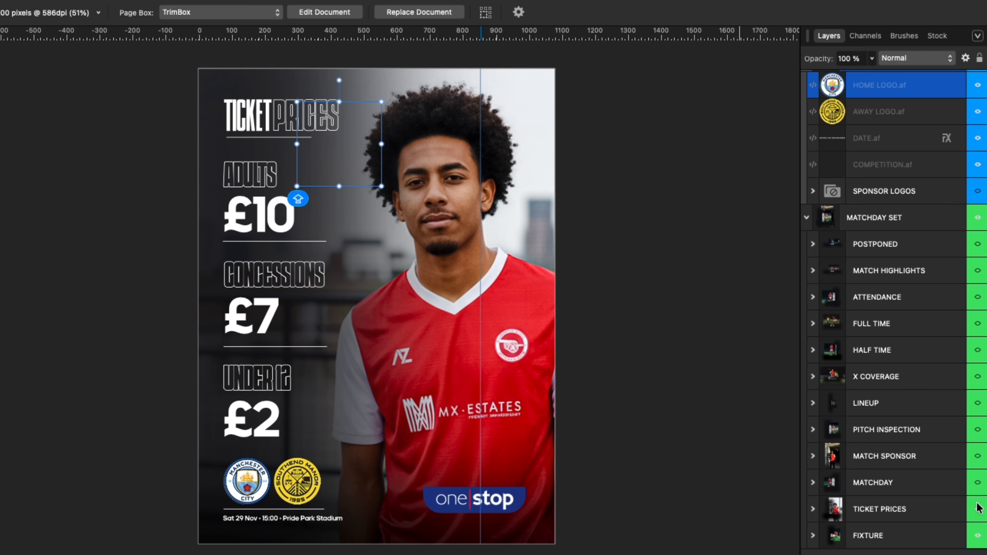
click(978, 510)
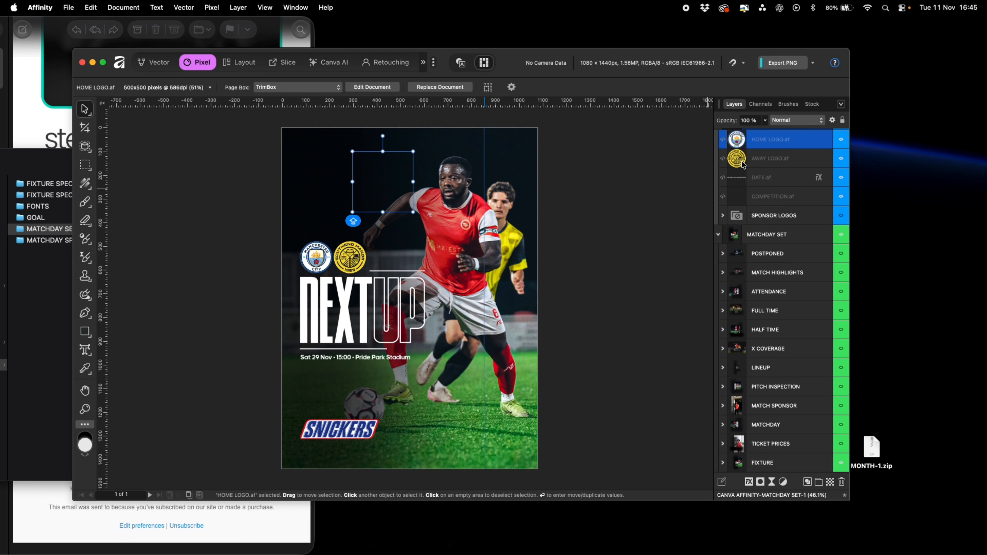
Open the embedded AWAY LOGO.af document and place the Chelsea FC badge image into it
double_click(832, 111)
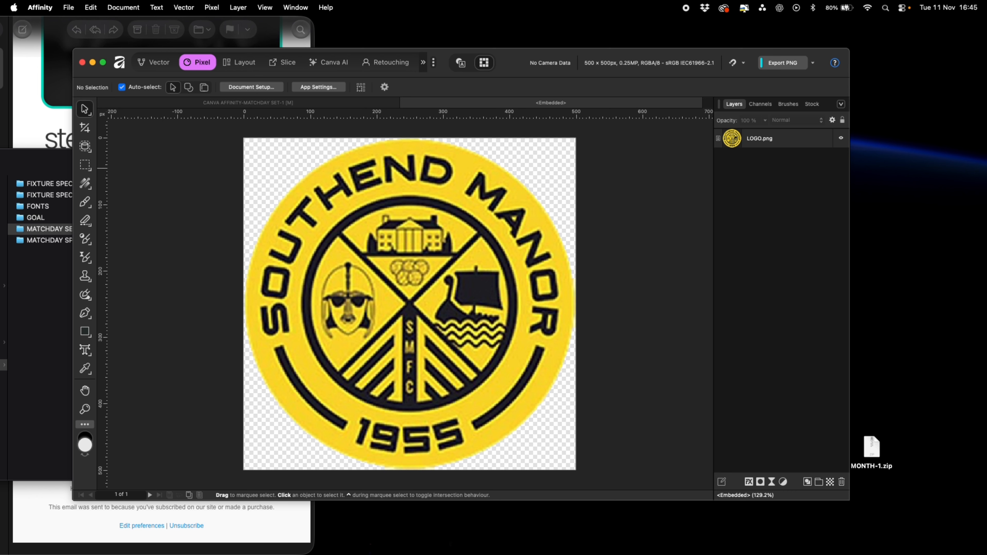
drag(510, 306, 372, 271)
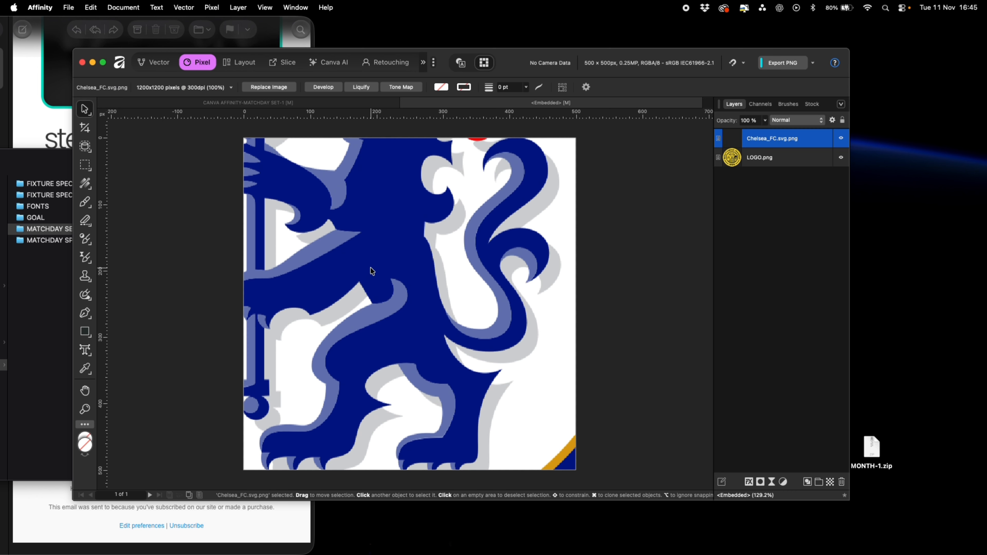
key(super+minus)
key(super+minus)
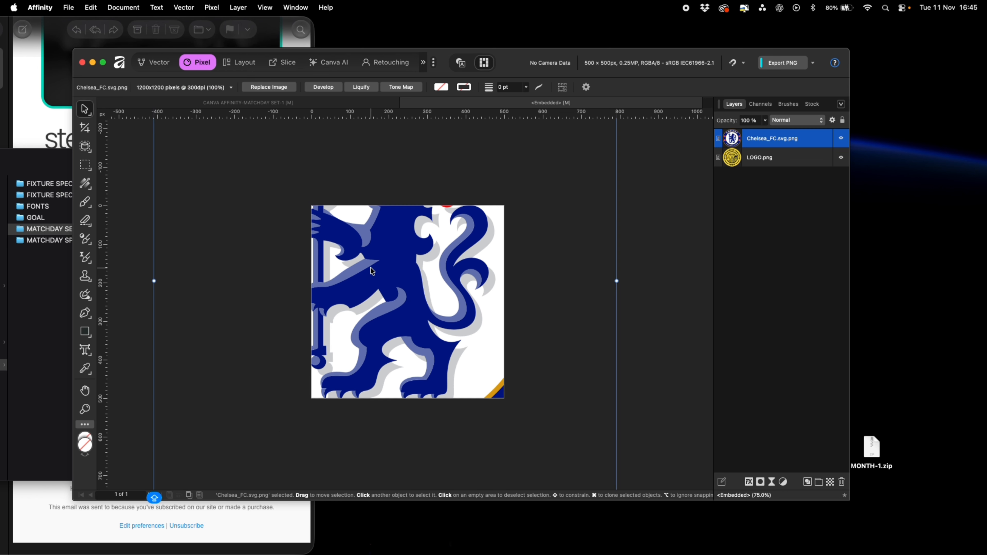
Resize the Chelsea badge to fill the square canvas and hide the original LOGO.png layer
drag(616, 281, 505, 283)
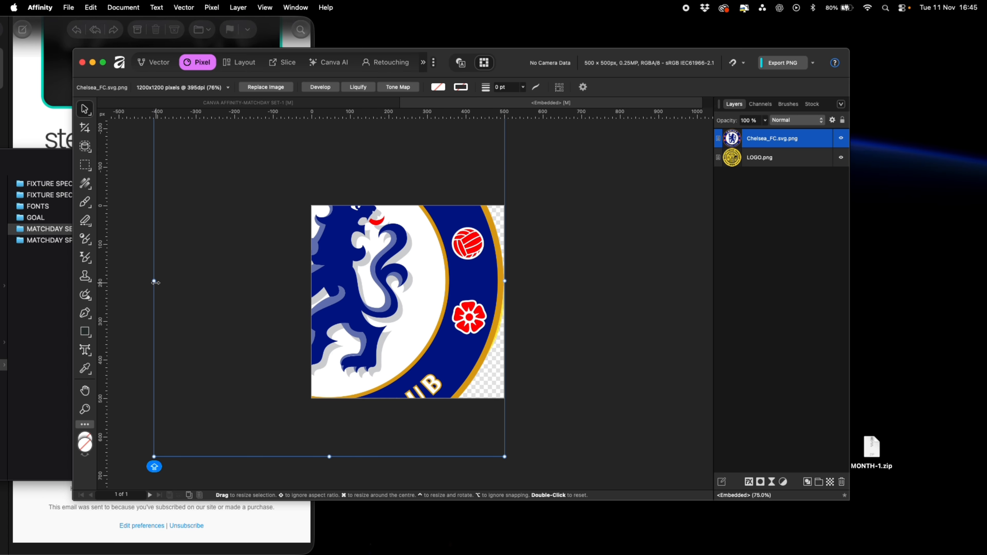
drag(155, 282, 313, 281)
drag(374, 268, 374, 289)
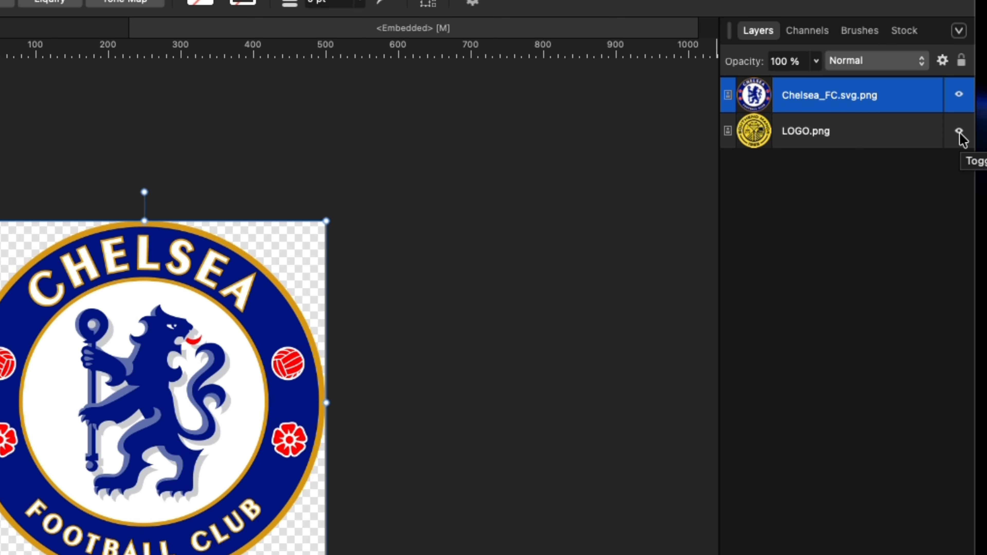
click(960, 134)
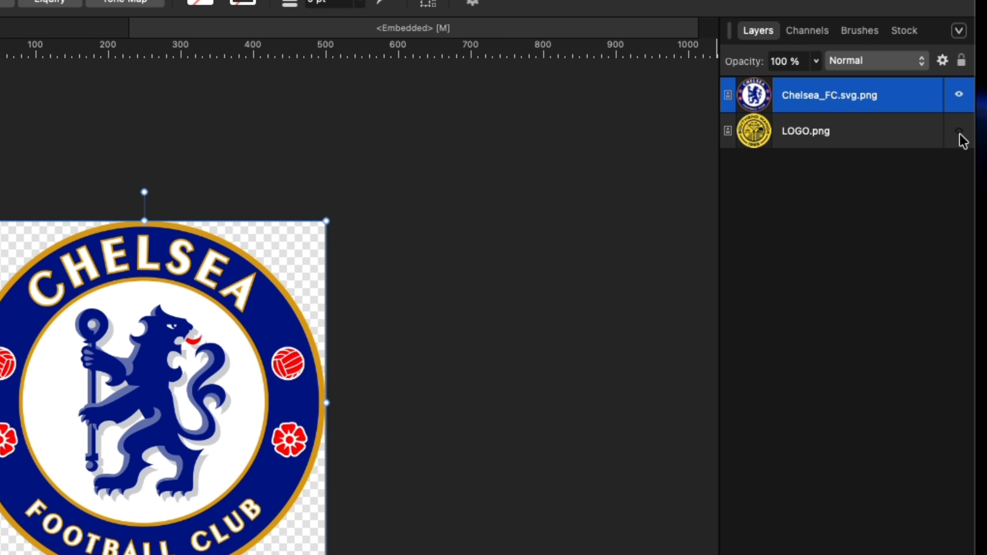
click(959, 94)
click(959, 95)
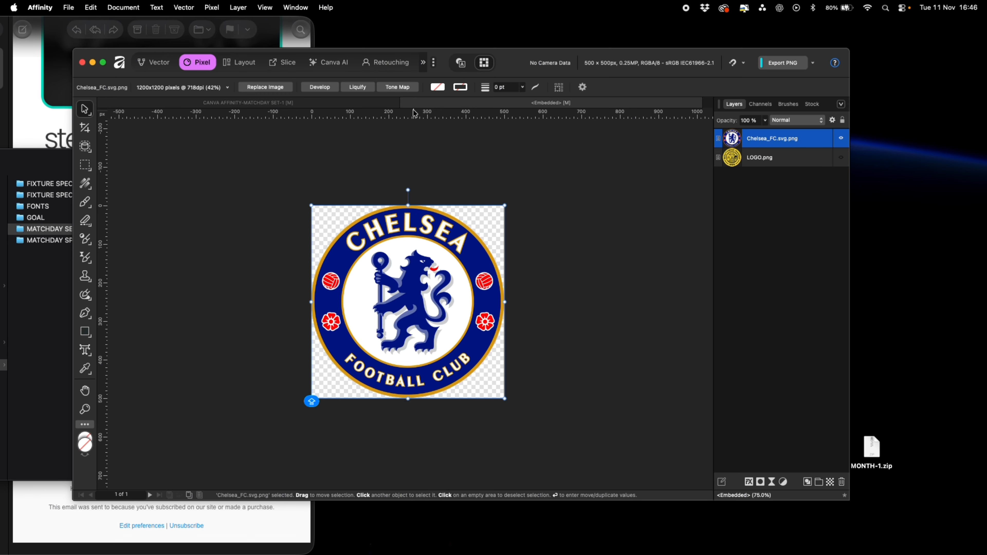
Return to the main matchday document and toggle several graphic layers to preview the new away logo
click(405, 103)
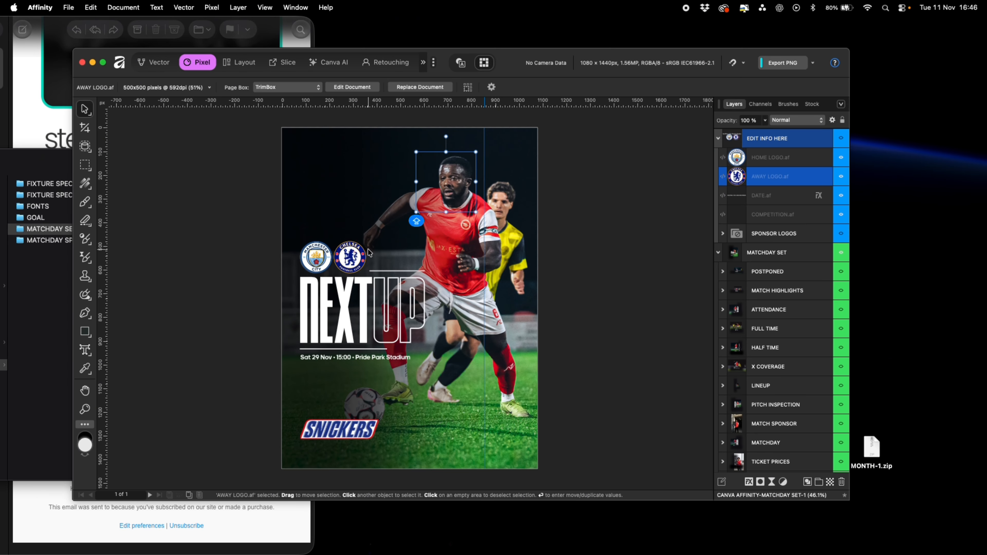
click(841, 462)
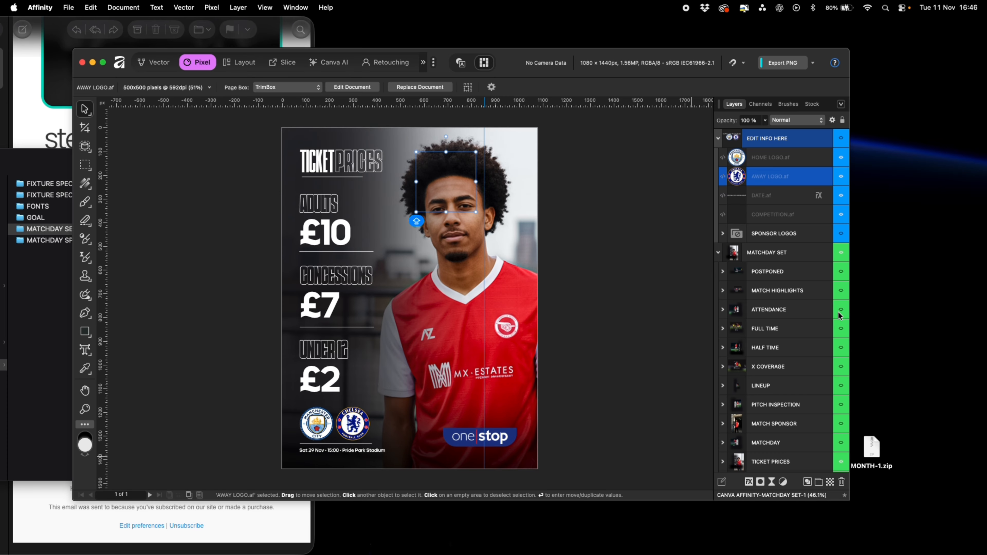
click(840, 330)
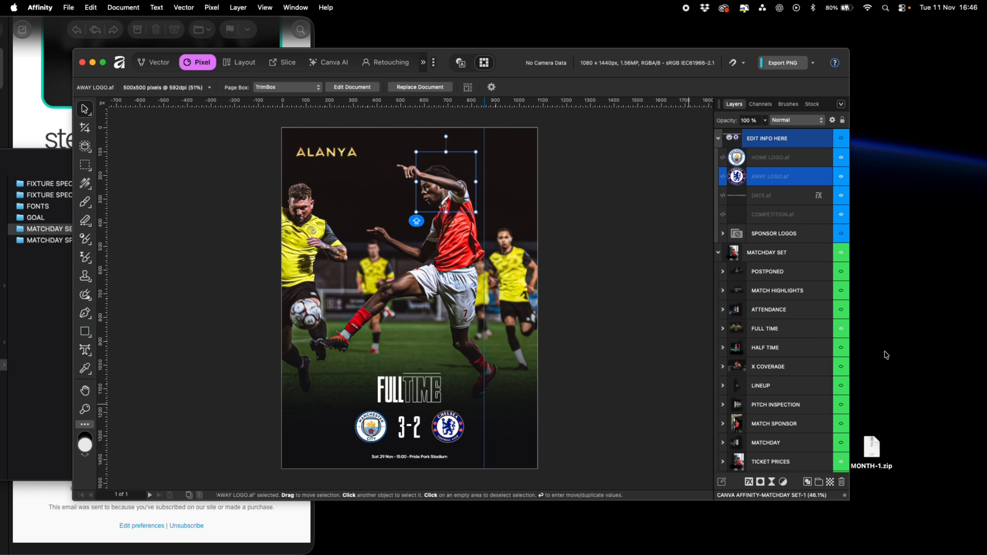
click(841, 330)
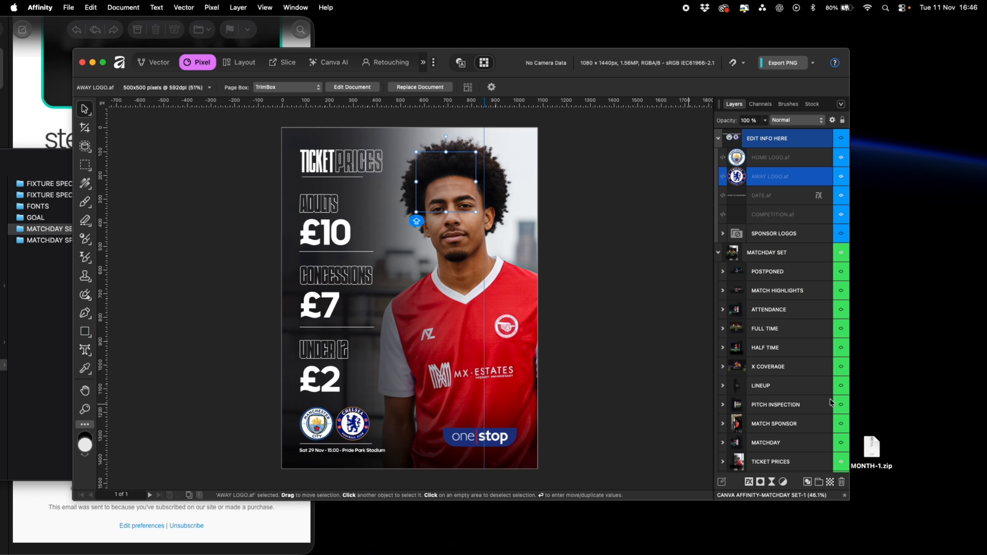
scroll(841, 350, down, 2)
click(841, 445)
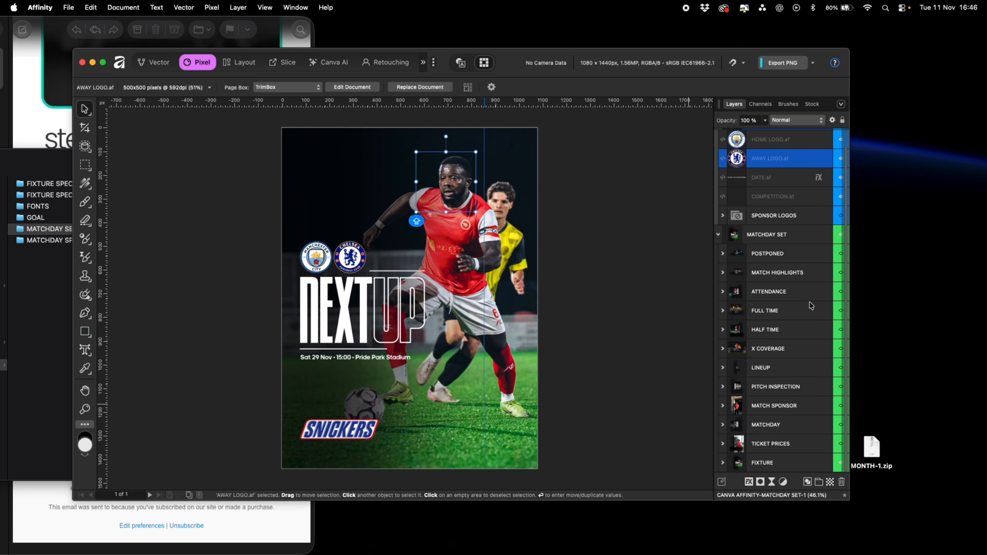
scroll(815, 233, up, 1)
Open the embedded DATE.af document and change the date text to Sun 30 Dec
double_click(741, 200)
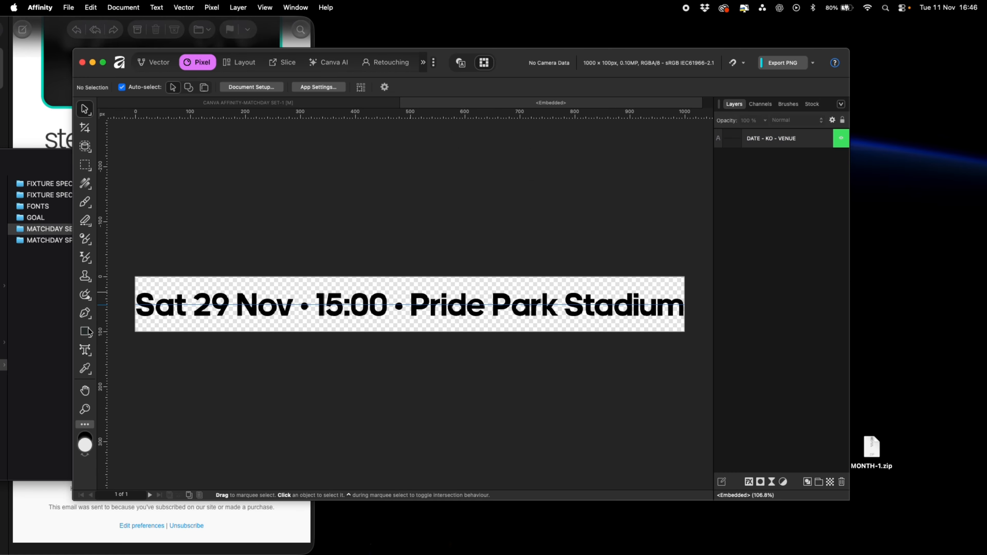
click(88, 352)
double_click(183, 305)
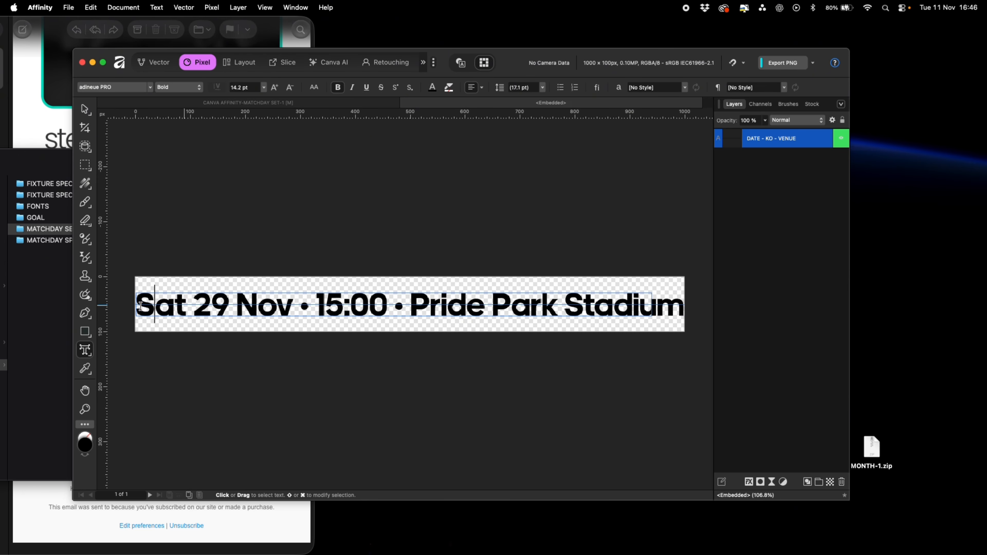
text(Sun)
double_click(202, 306)
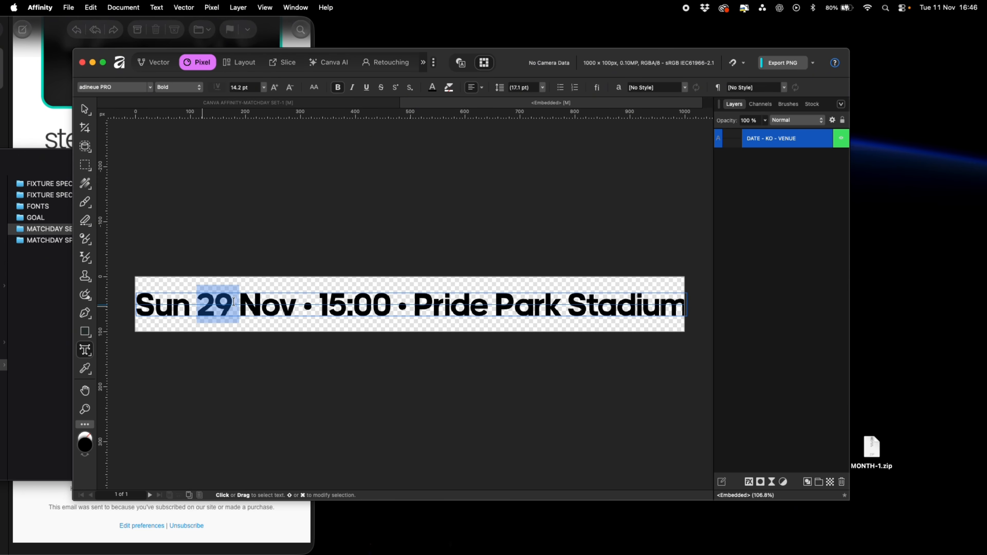
text(30)
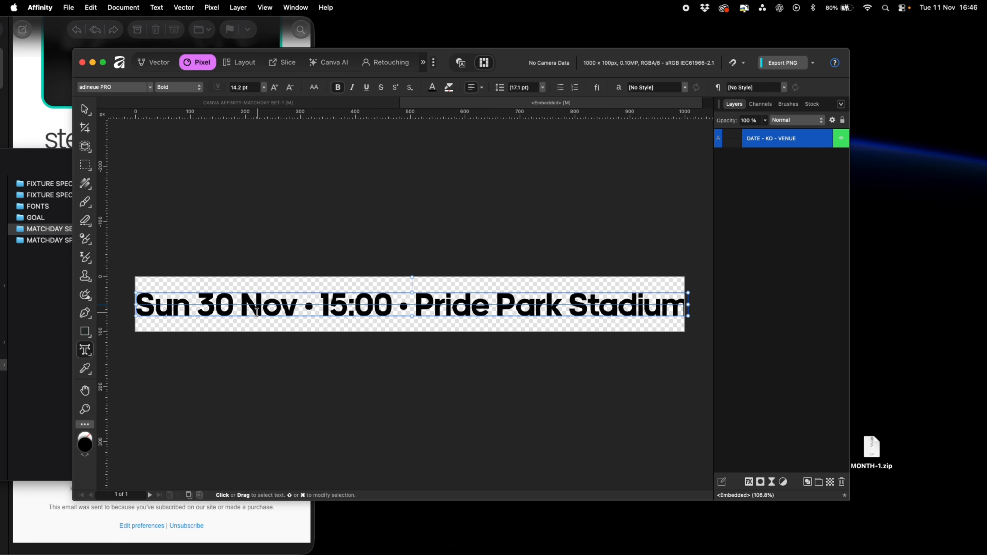
drag(241, 305, 297, 306)
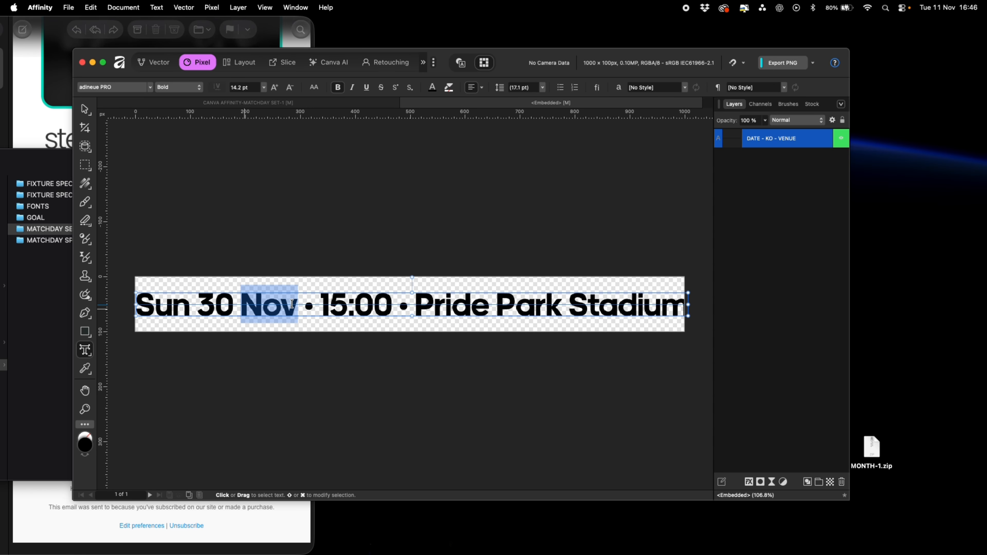
text(Dec)
Change the kick-off time to 19:30 and replace the venue with Old Trafford
click(344, 304)
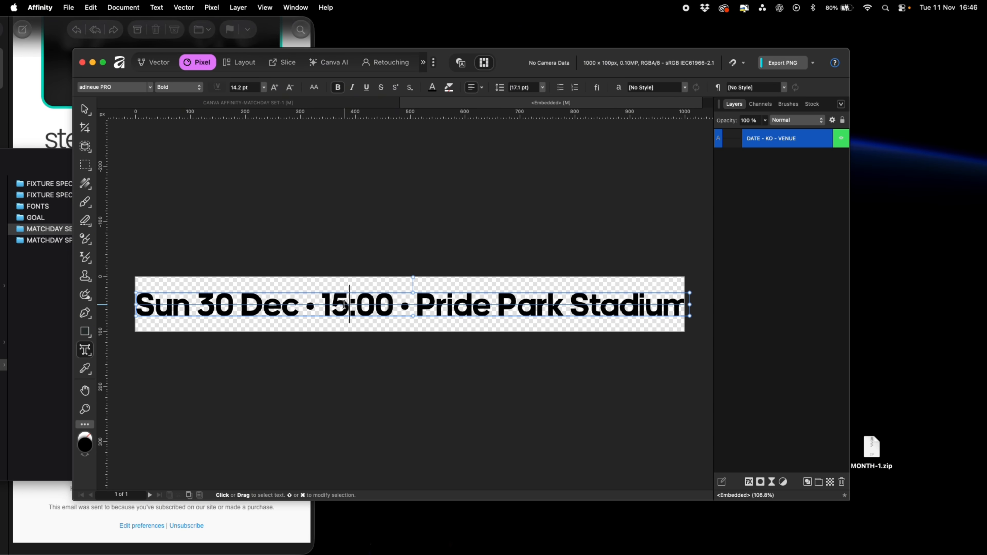
key(BackSpace)
text(9)
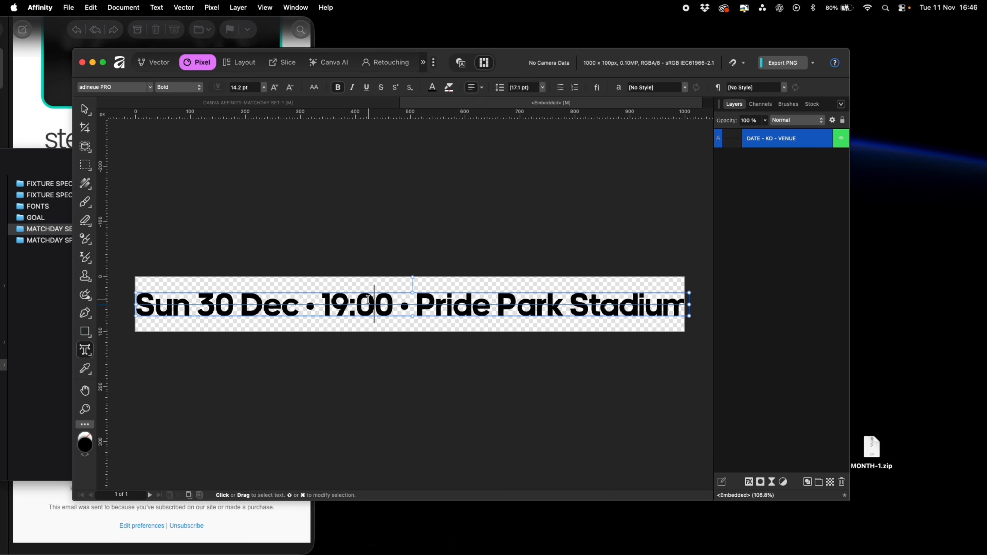
key(BackSpace)
text(3)
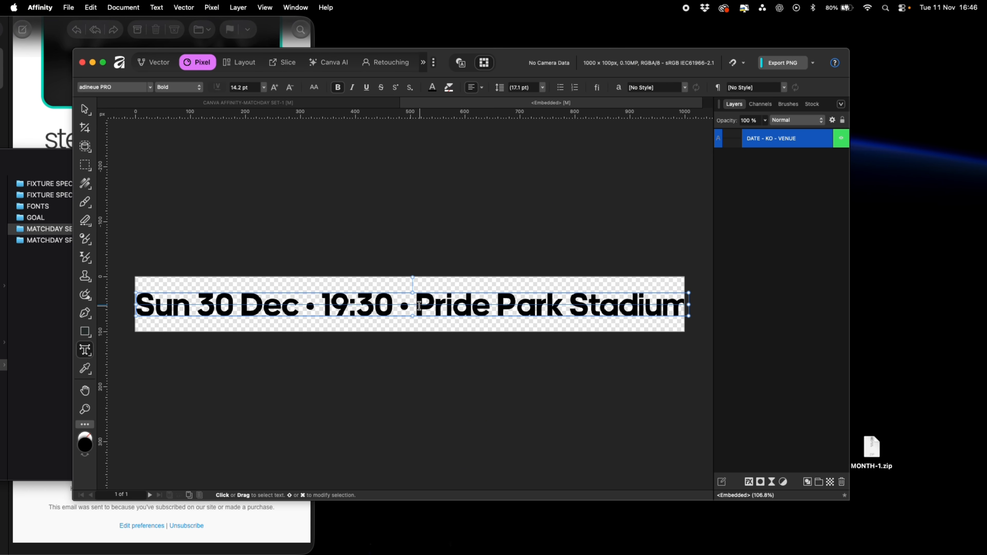
drag(419, 305, 700, 304)
text(Old Trafford)
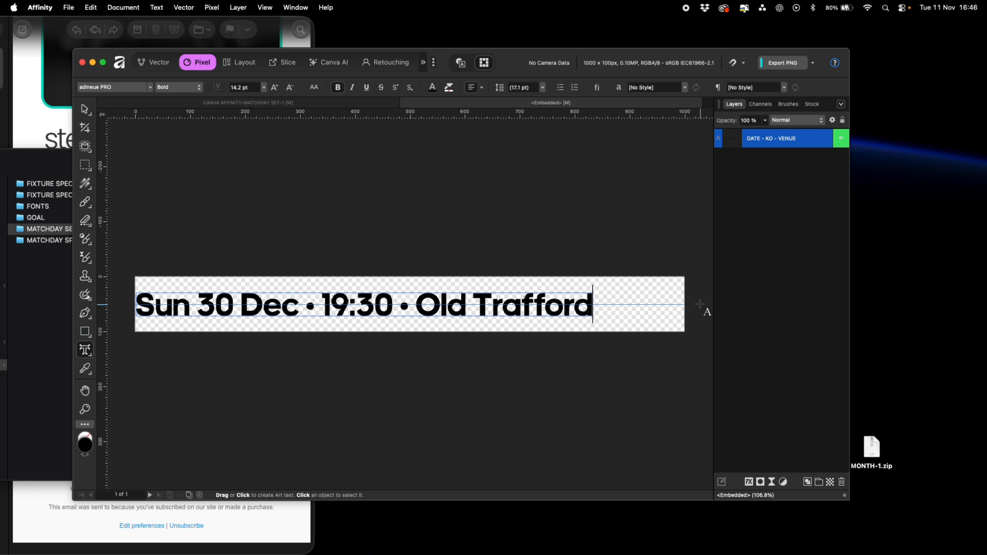
key(Escape)
Stretch the date line text so it spans the full width of the DATE.af canvas
click(88, 113)
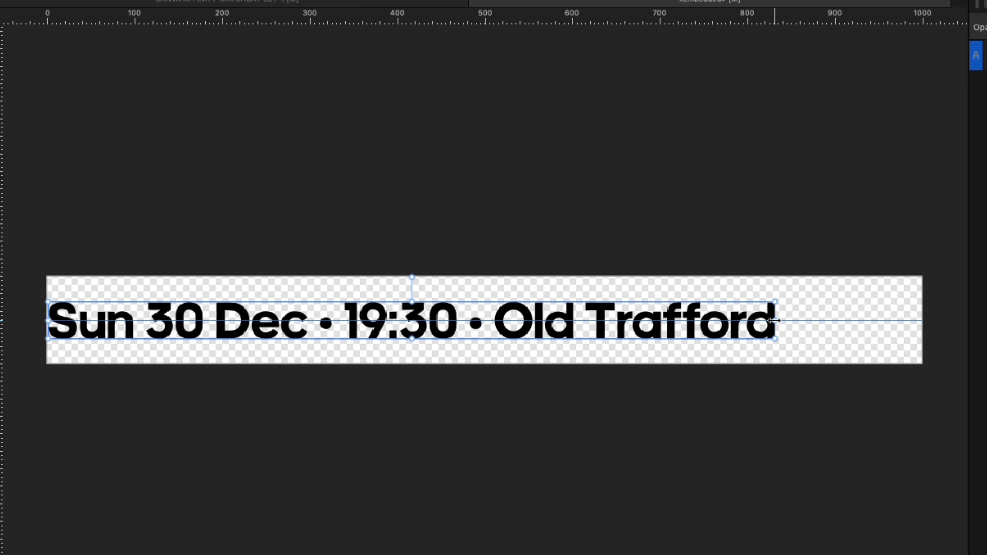
drag(776, 321, 921, 325)
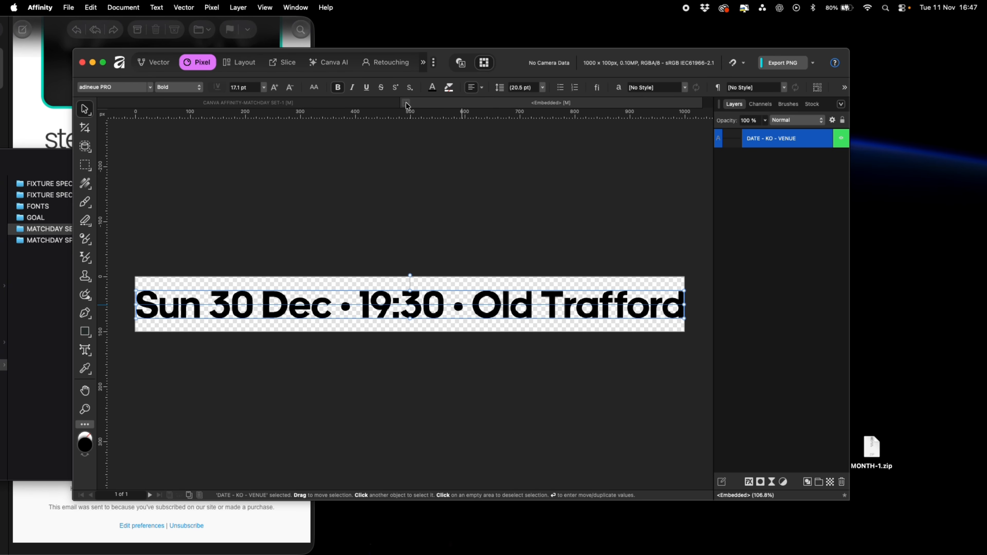
Return to the main matchday document and toggle graphic layers to preview the updated date line
click(406, 102)
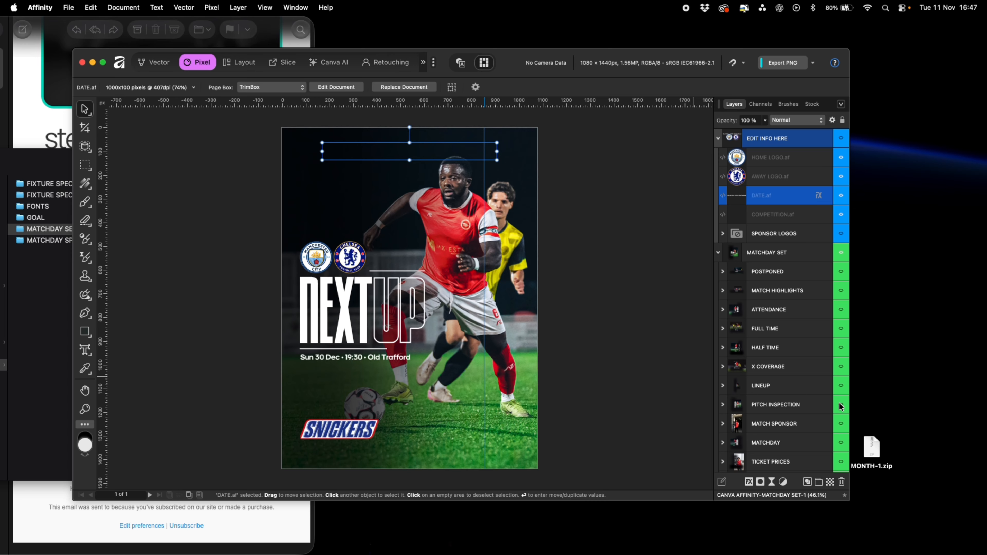
click(842, 407)
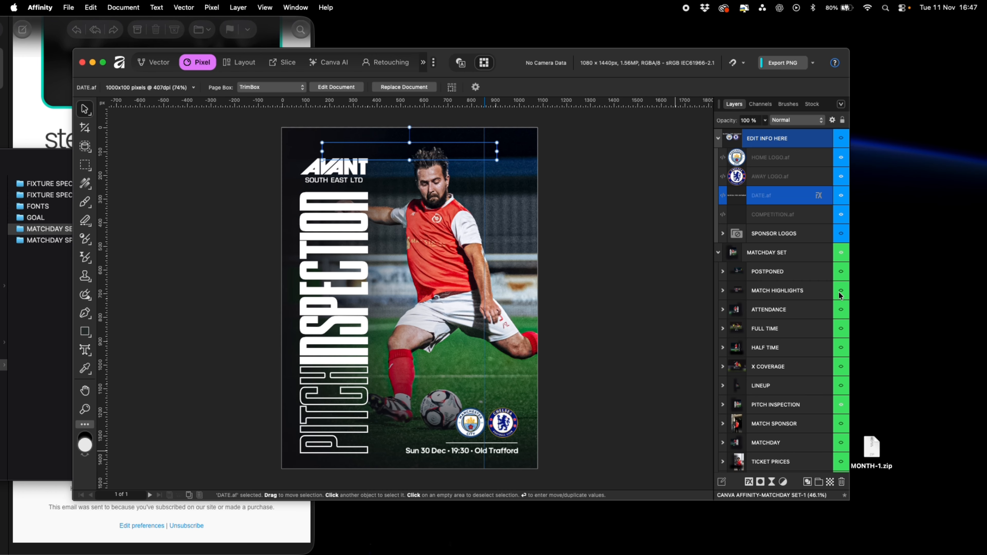
click(902, 292)
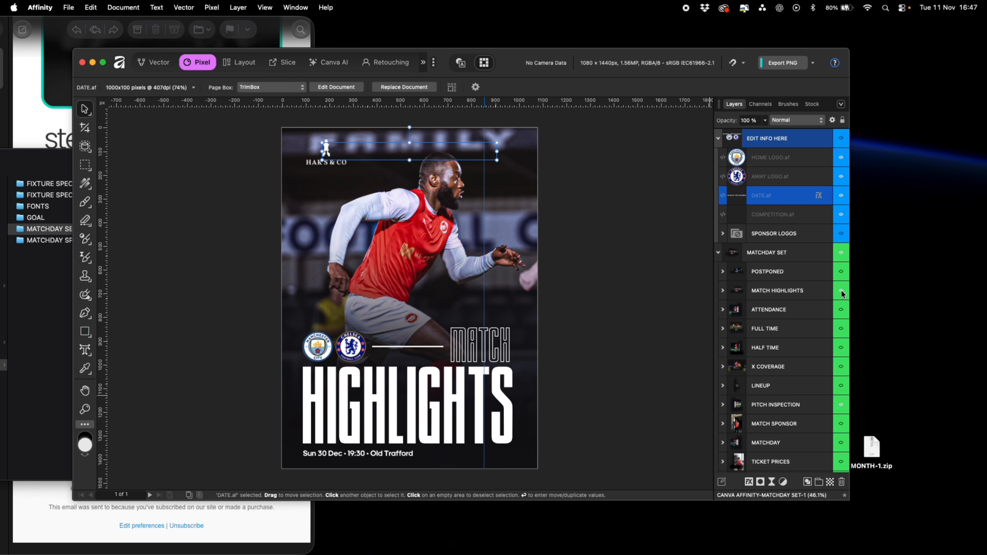
click(841, 293)
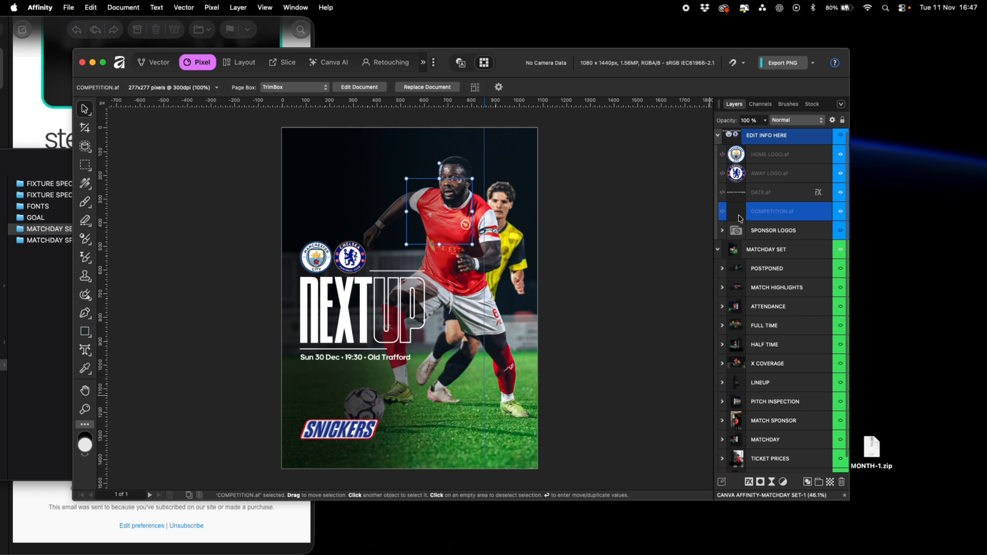
Examine the embedded COMPETITION.af logo layers, then preview several matchday graphics in the main document
double_click(432, 331)
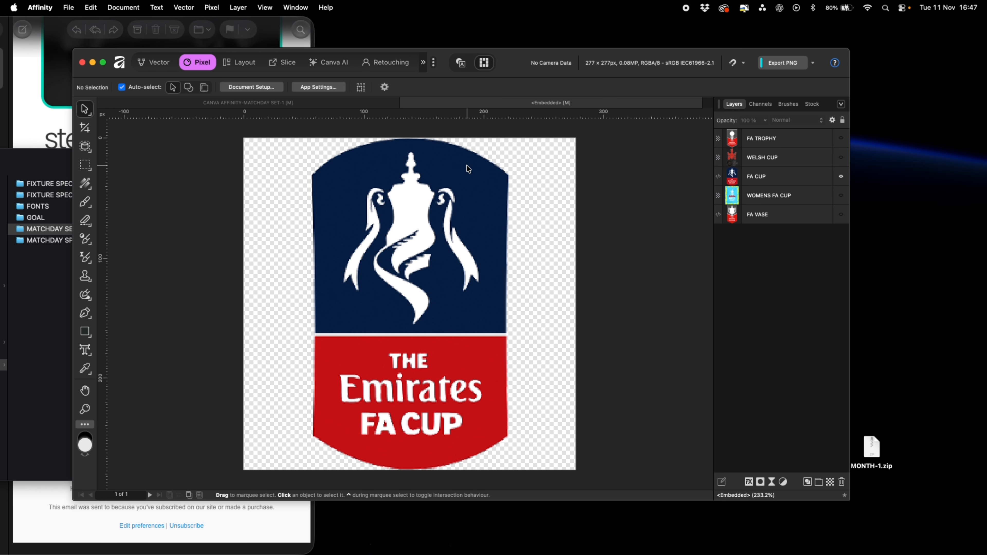
click(360, 102)
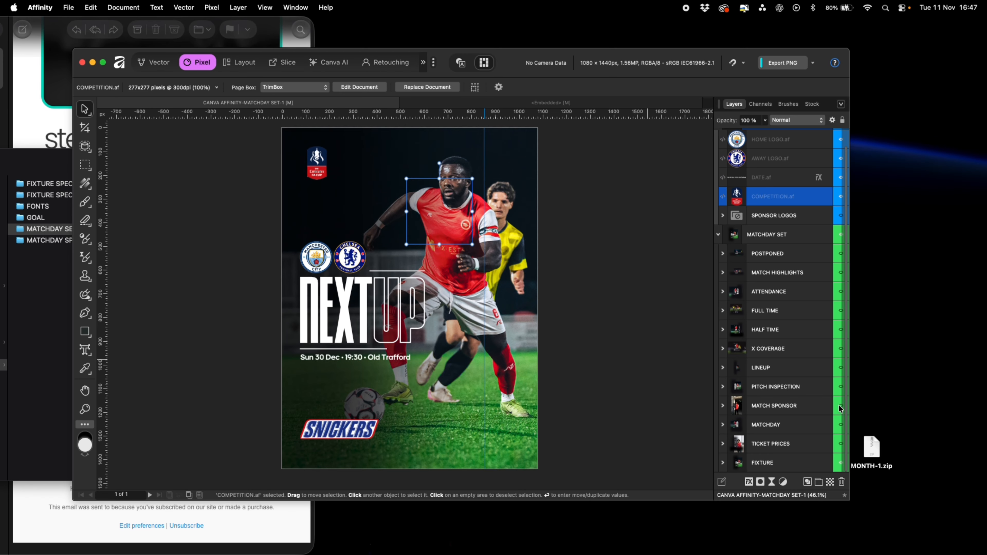
click(840, 406)
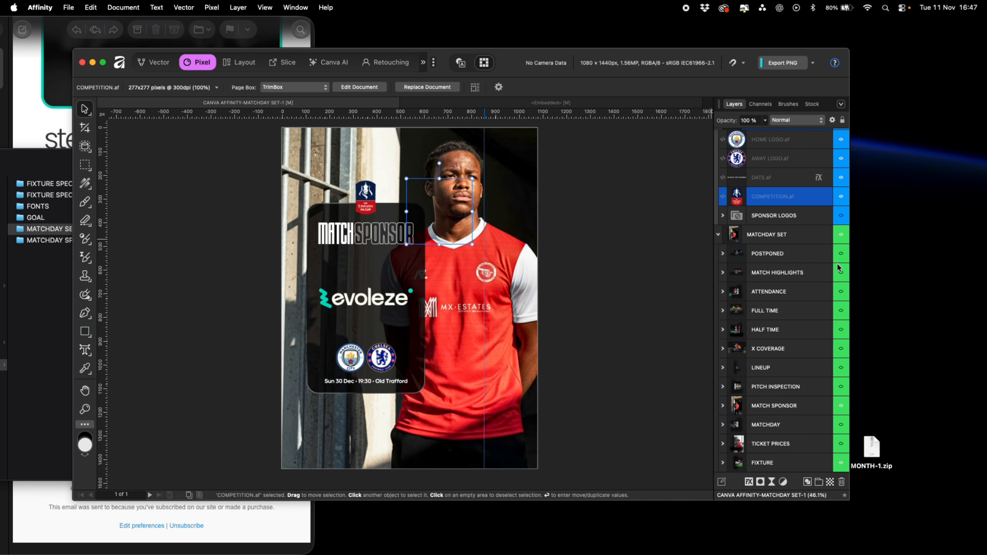
click(842, 273)
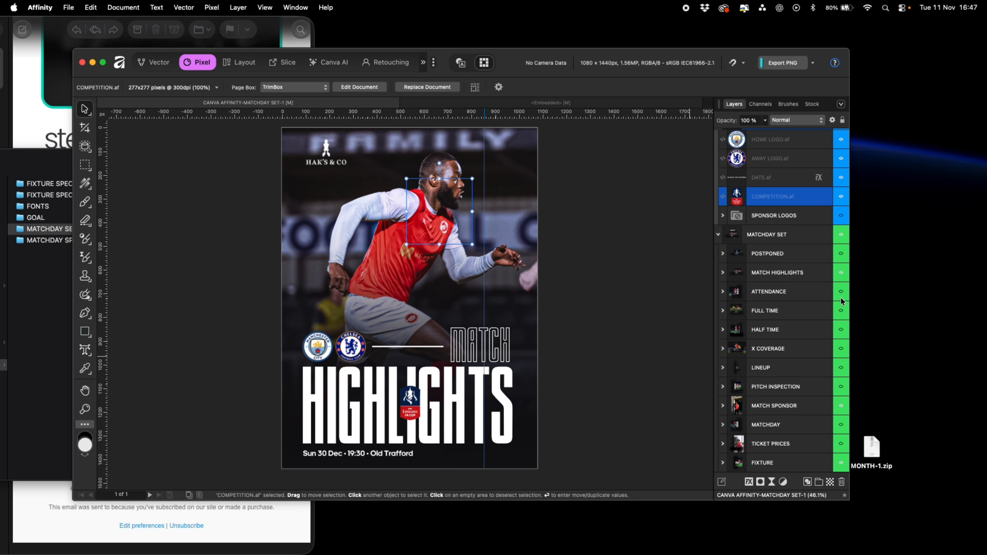
click(841, 267)
click(841, 274)
click(842, 313)
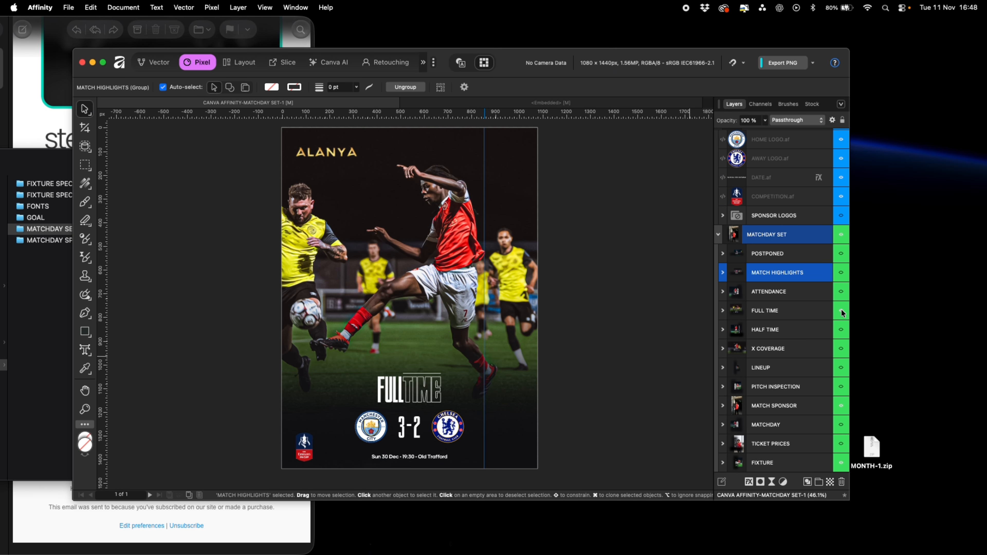
click(842, 313)
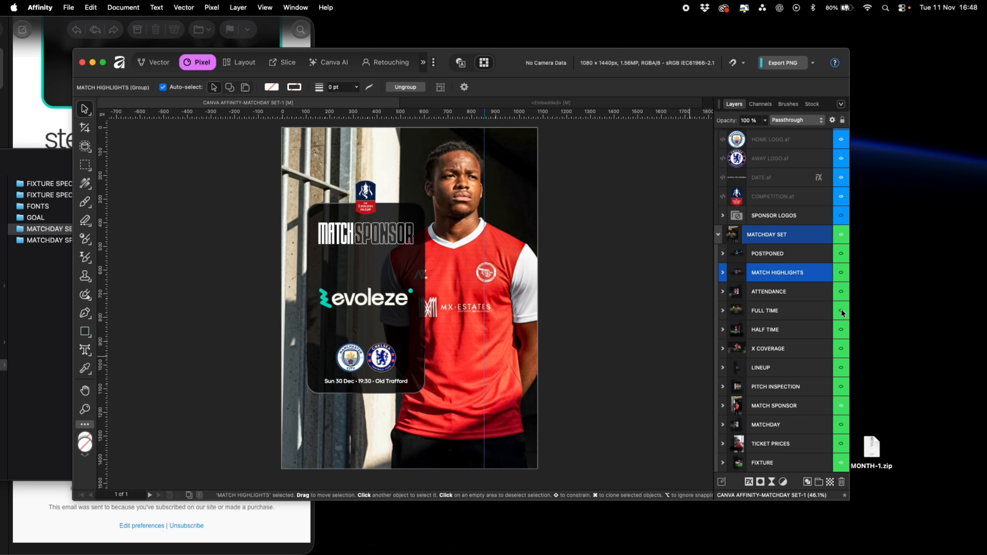
click(842, 424)
Hide the FA CUP logo layer inside the embedded COMPETITION.af document and return to the main document
click(512, 100)
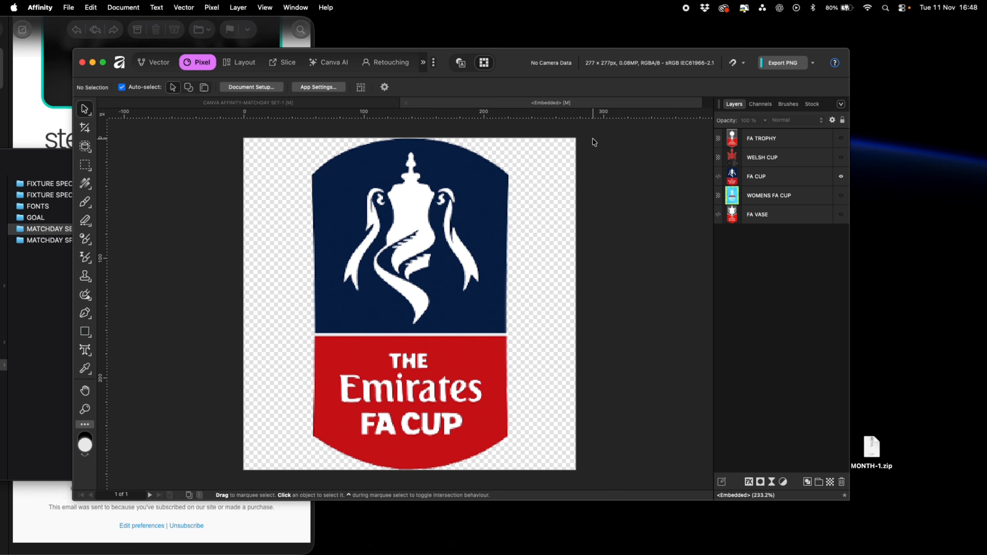
click(842, 177)
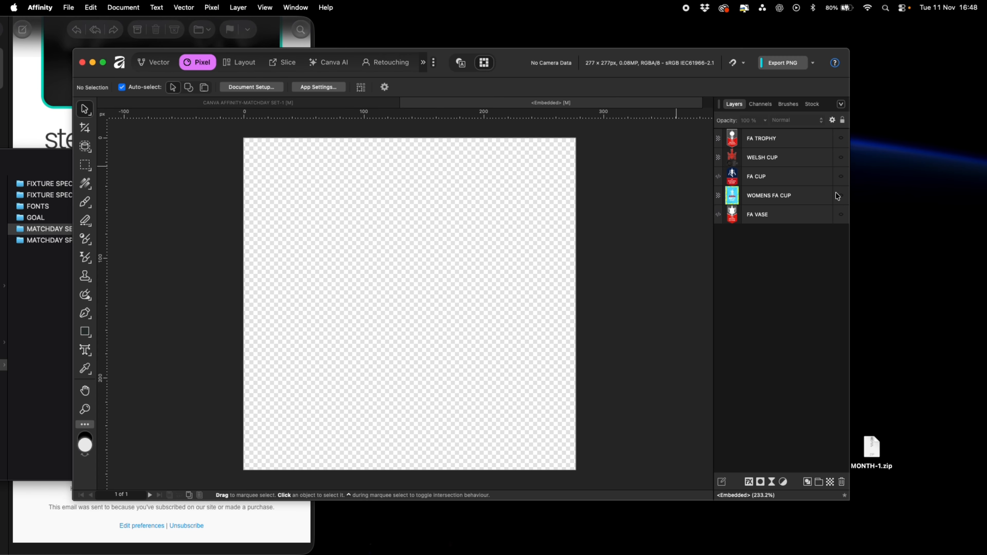
click(406, 103)
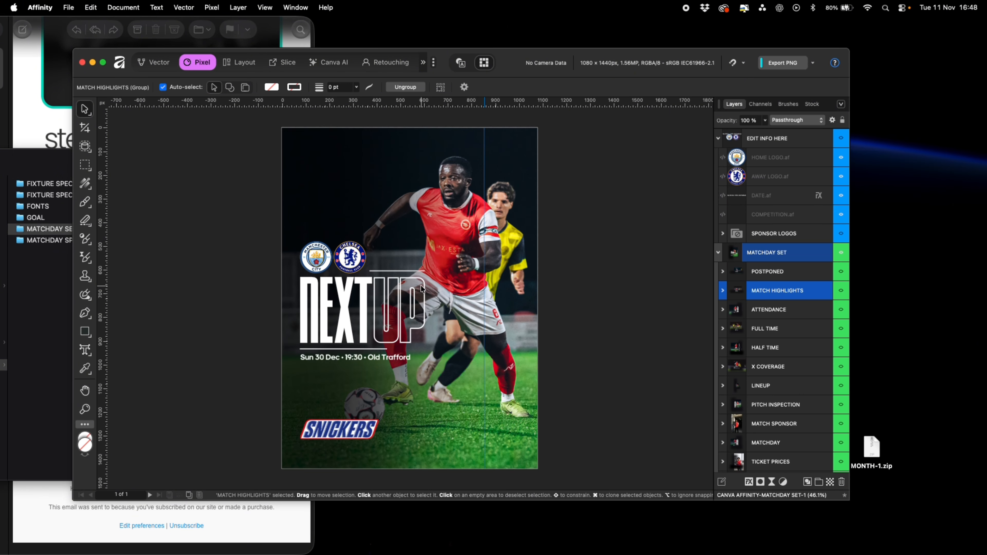
Open the embedded FIXTURE.af and TICKET PRICES.af sponsor logos to inspect them, returning to the main document each time
click(722, 233)
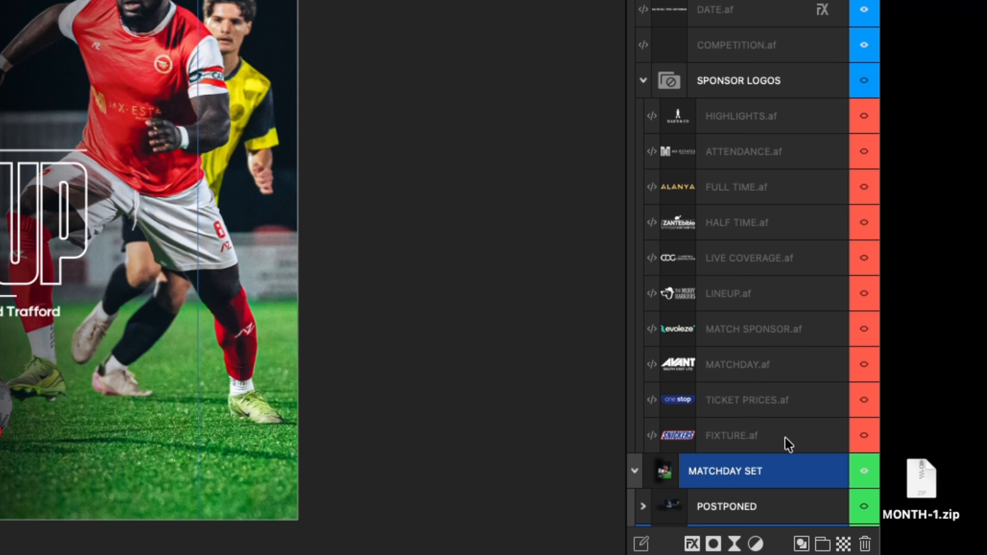
double_click(678, 436)
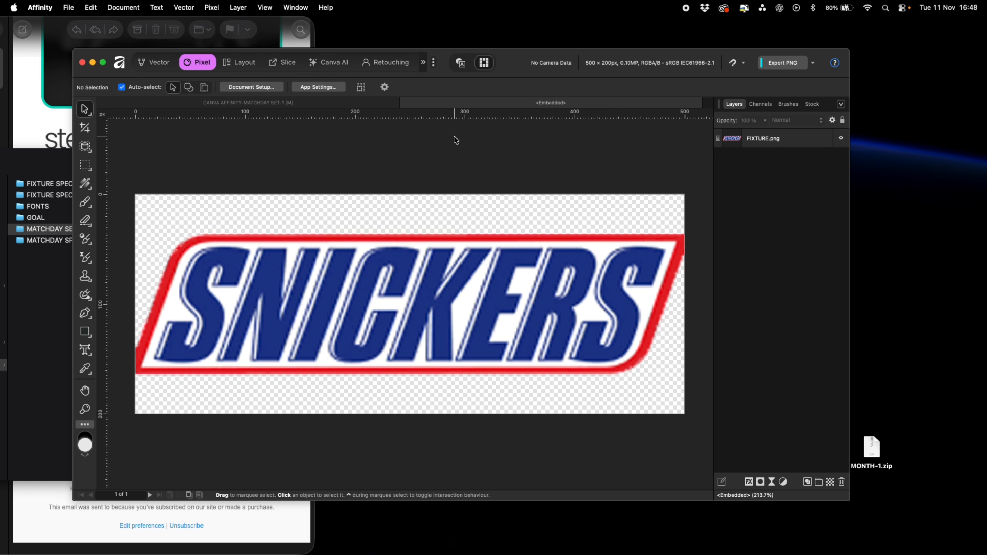
click(405, 102)
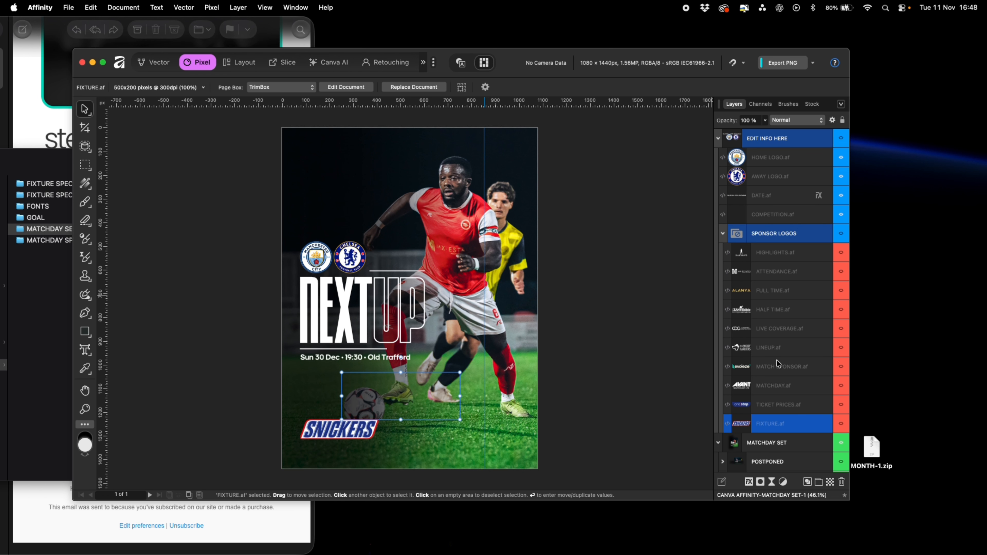
click(744, 410)
double_click(743, 410)
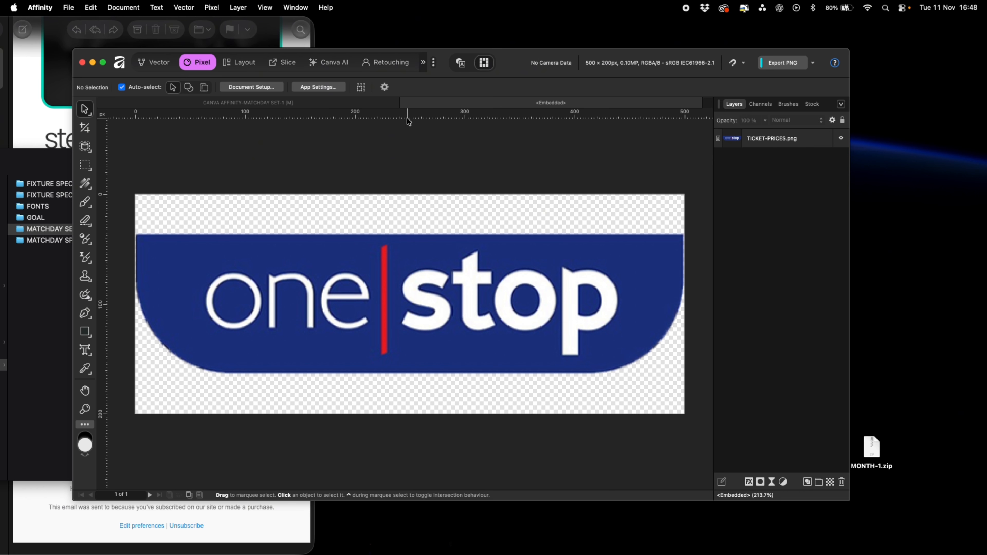
click(405, 102)
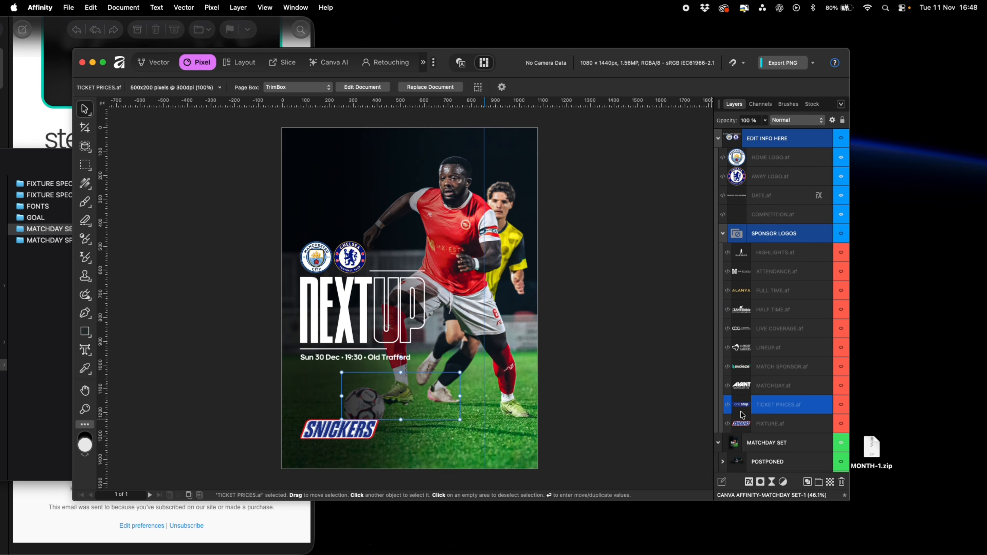
Toggle the TICKET PRICES, MATCHDAY and FIXTURE graphics on and off to preview their sponsor logos, then collapse SPONSOR LOGOS
scroll(815, 432, down, 10)
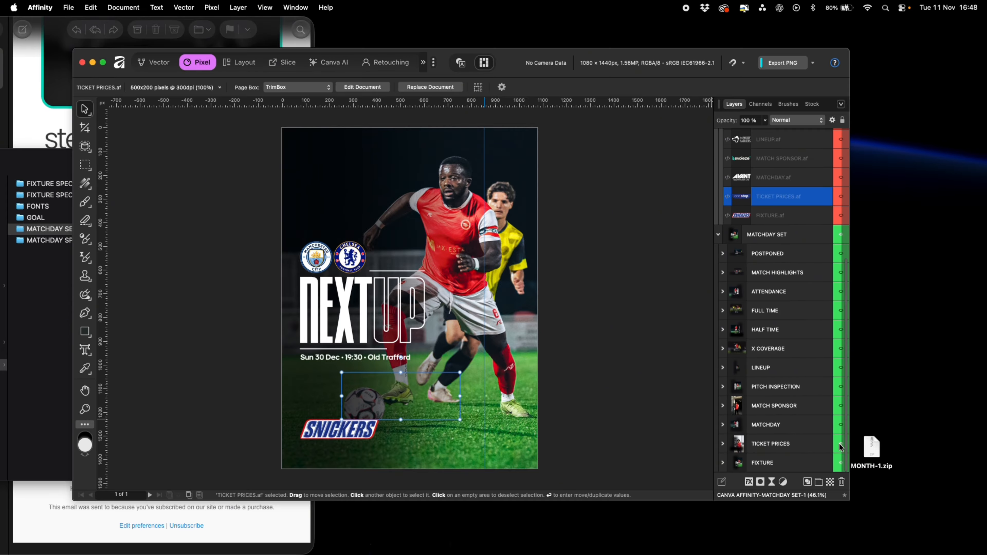
click(841, 444)
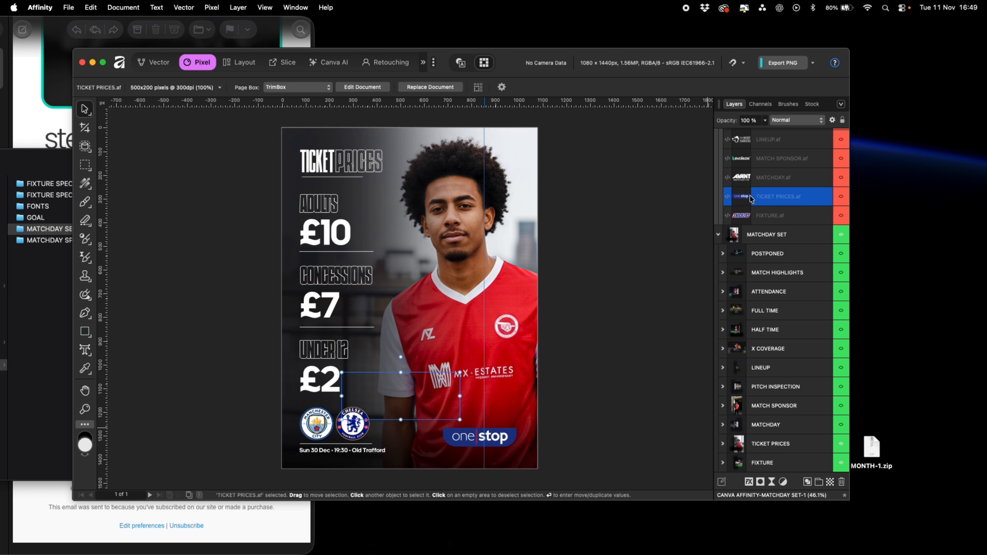
click(842, 425)
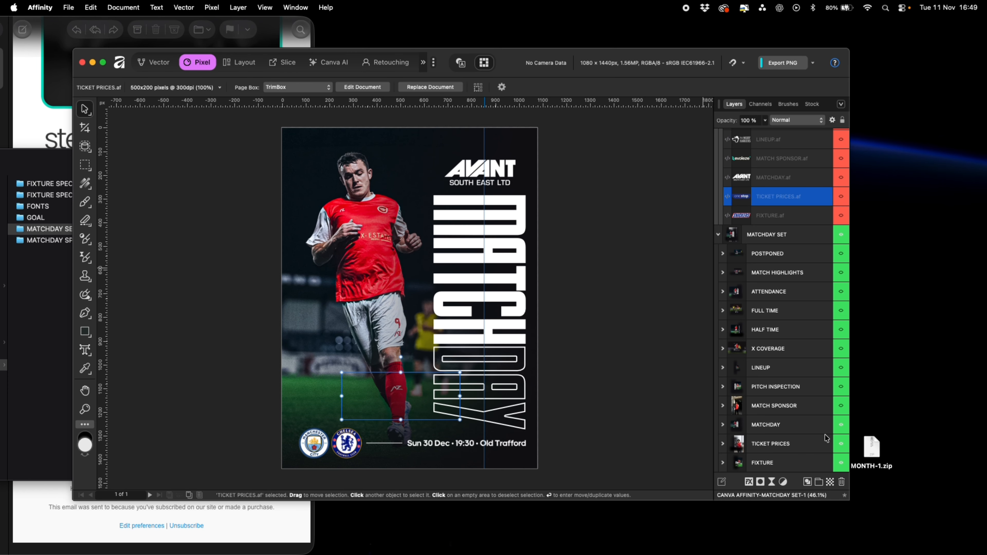
click(842, 425)
click(842, 445)
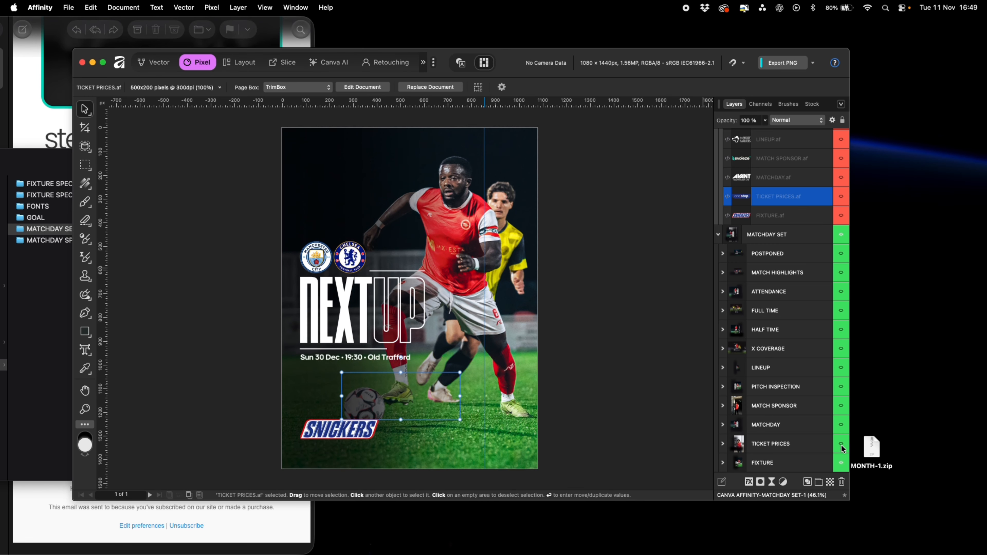
click(841, 463)
click(841, 463)
scroll(774, 272, up, 10)
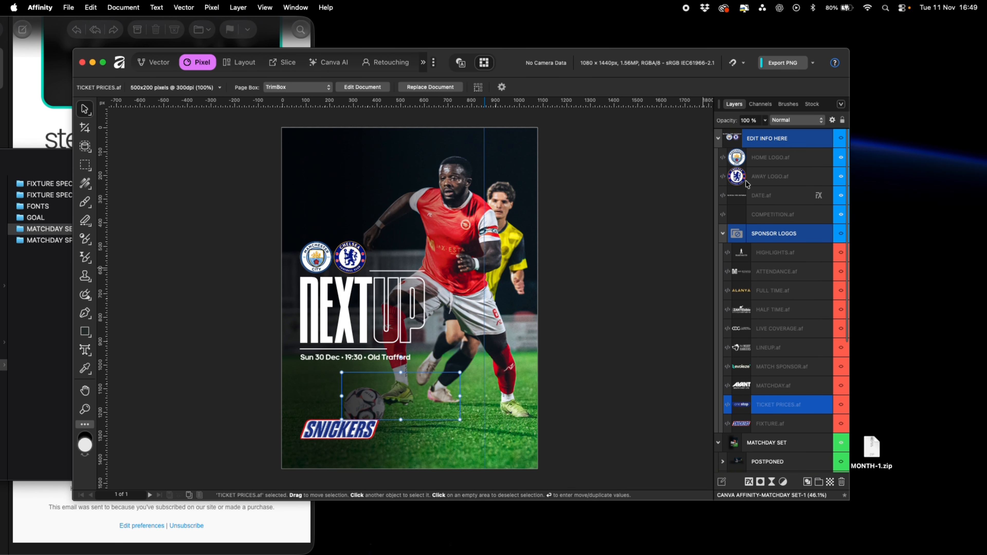
click(723, 233)
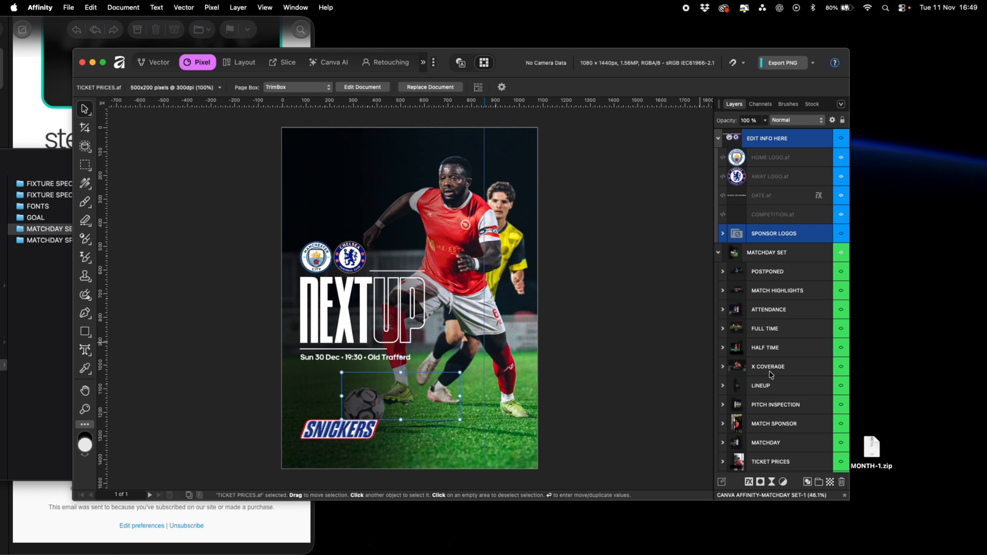
scroll(773, 375, down, 1)
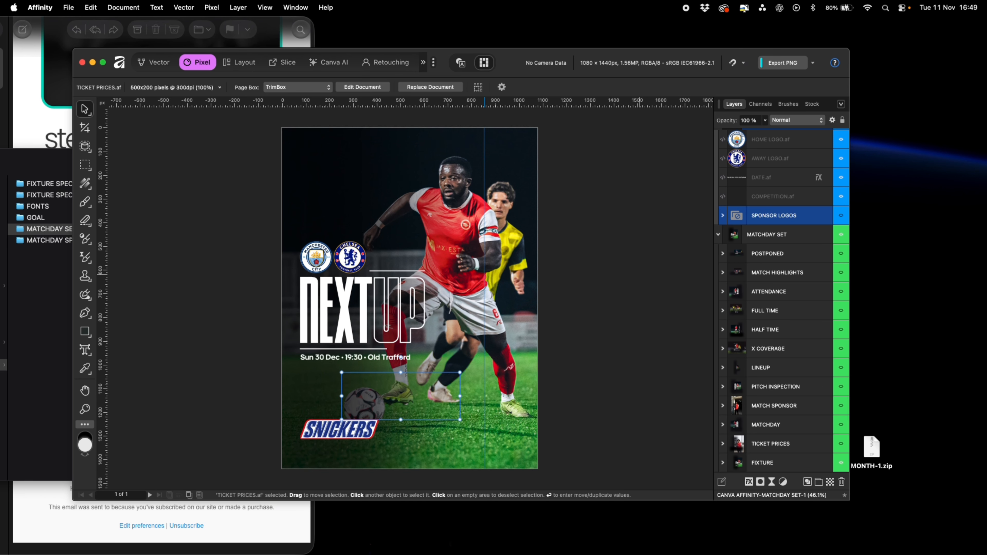
key(super+Tab)
scroll(783, 400, down, 1)
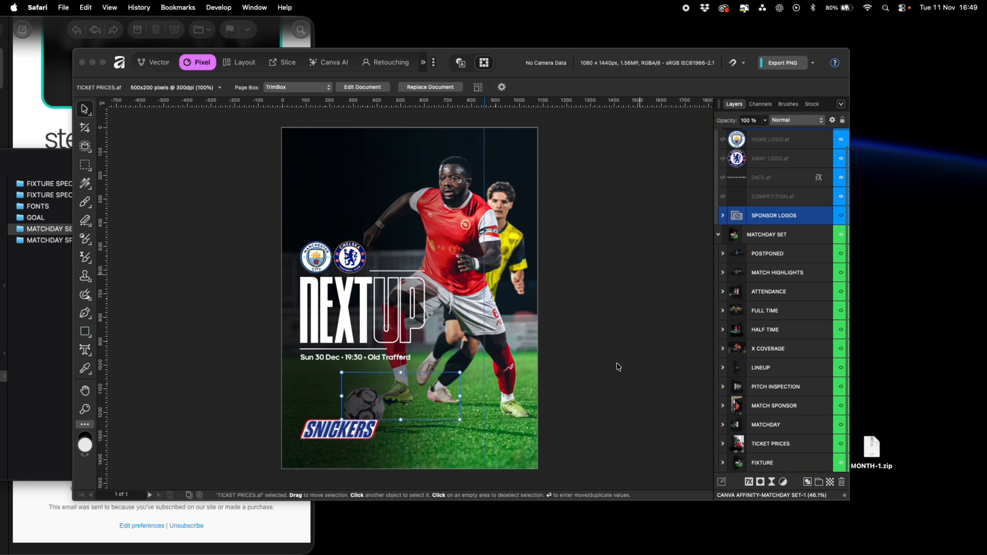
click(566, 261)
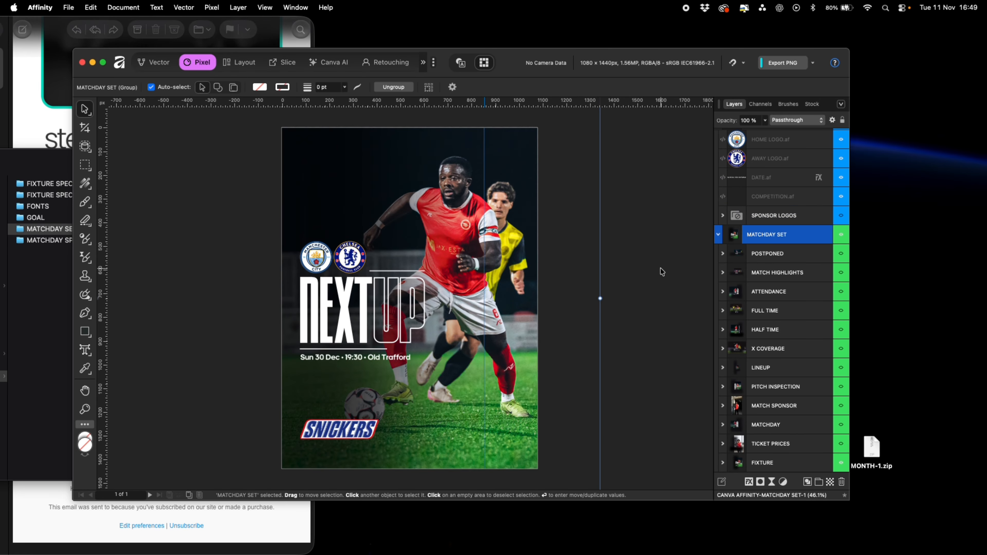
click(652, 273)
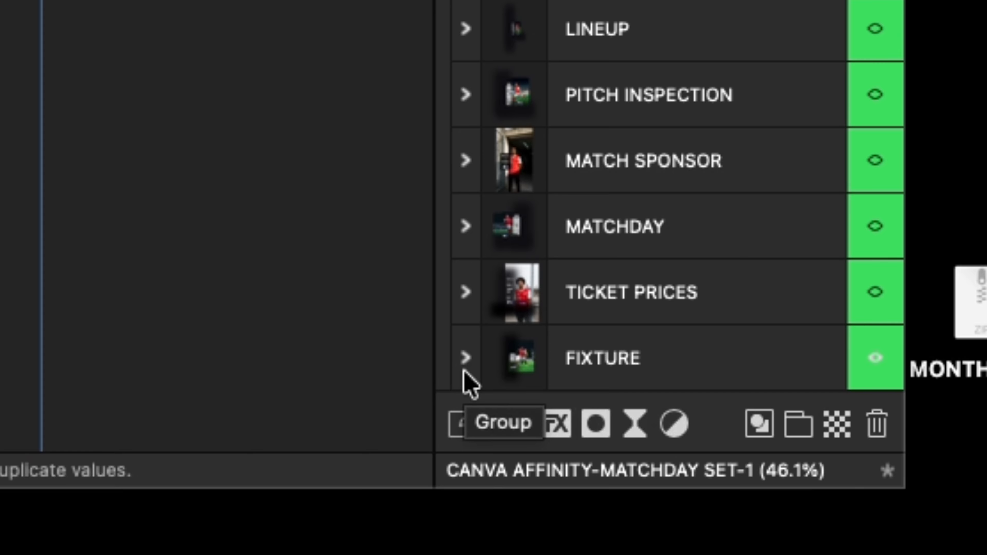
Place a new player photo into the FIXTURE graphic's PHOTO layer and resize it to cover the whole canvas
click(466, 365)
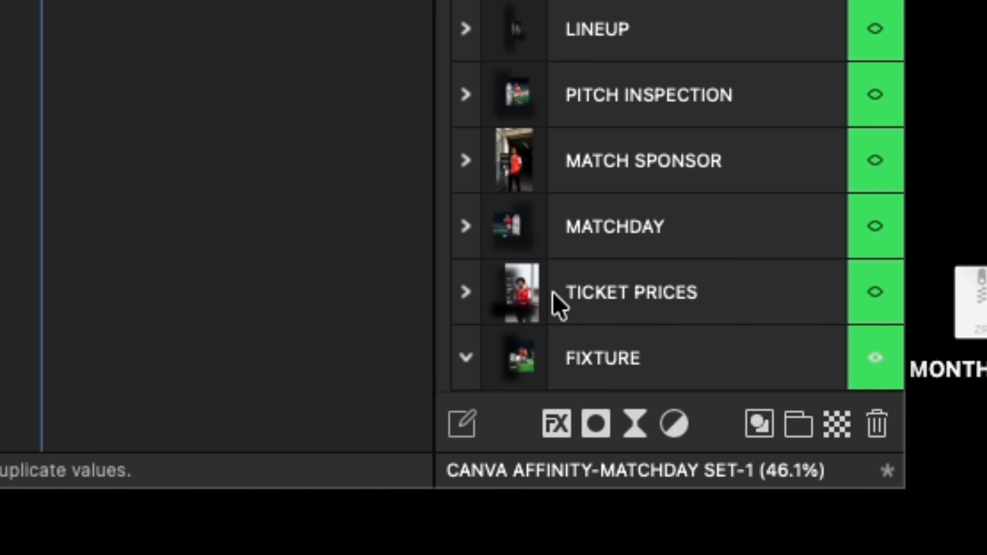
scroll(684, 290, down, 3)
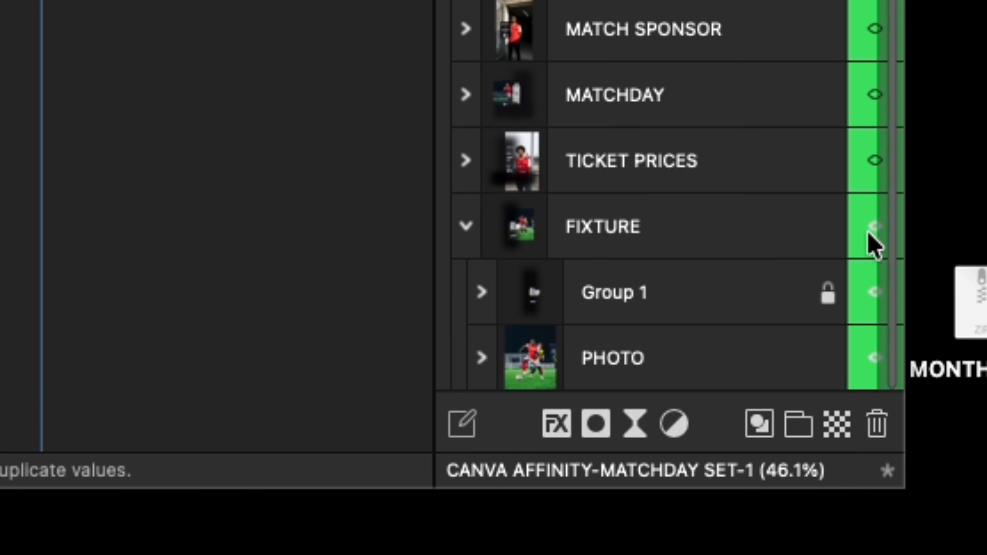
scroll(680, 251, down, 1)
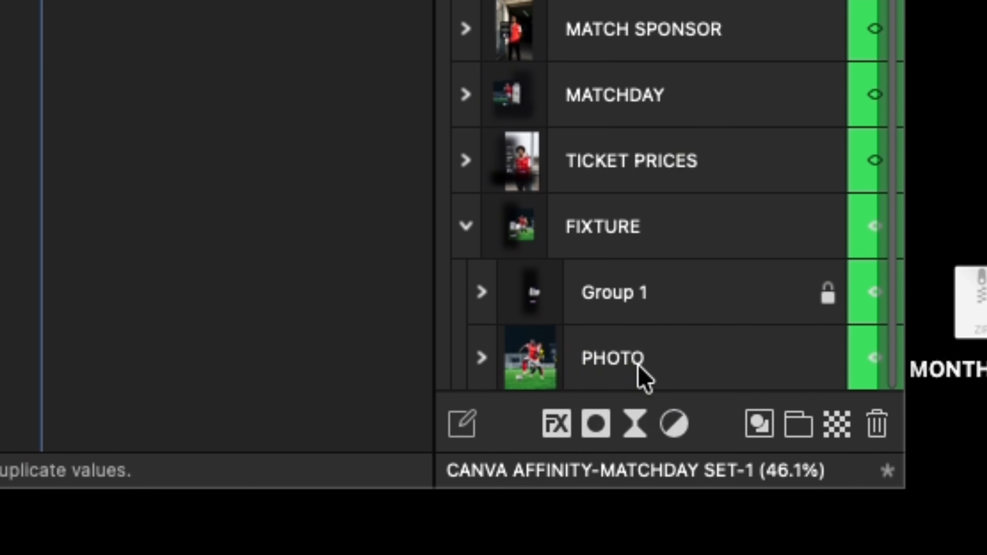
click(626, 369)
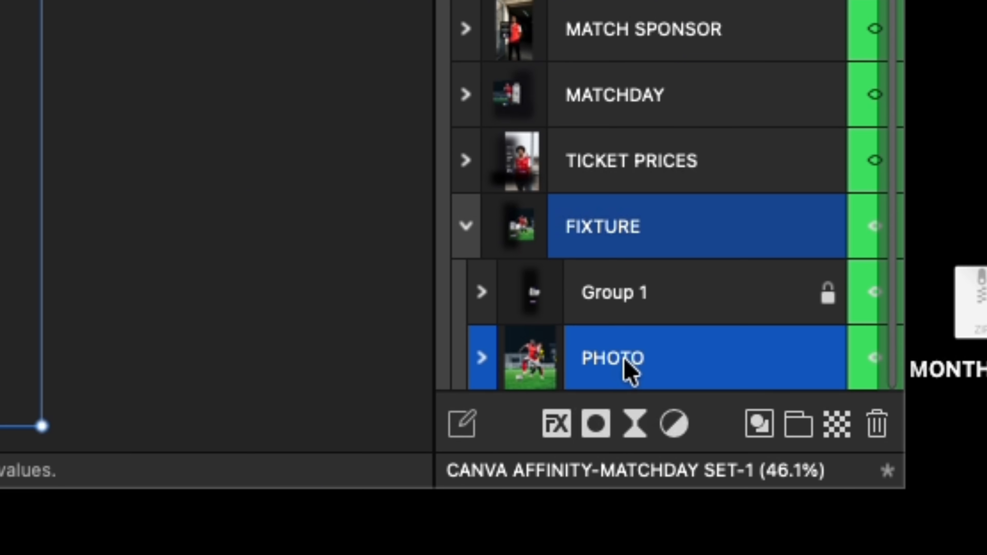
click(482, 358)
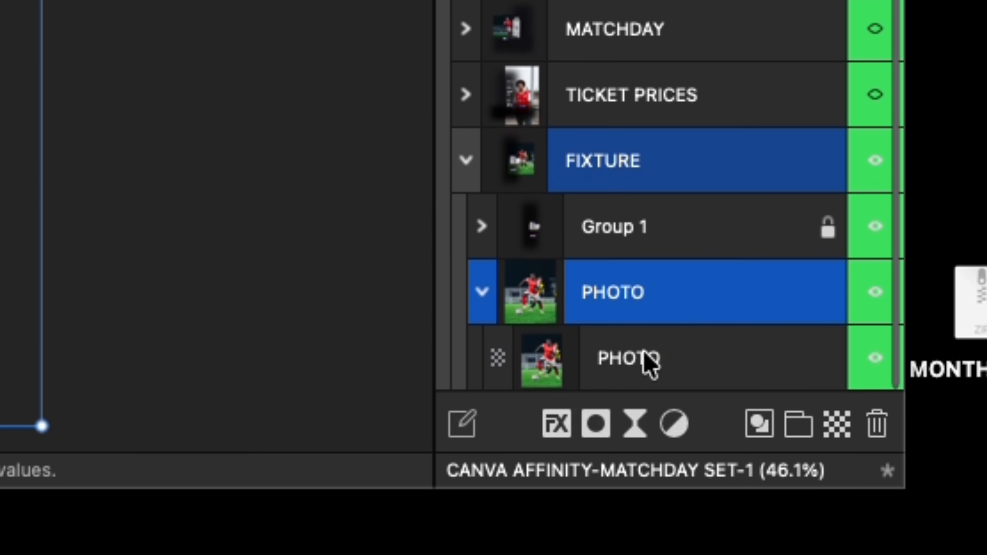
click(644, 360)
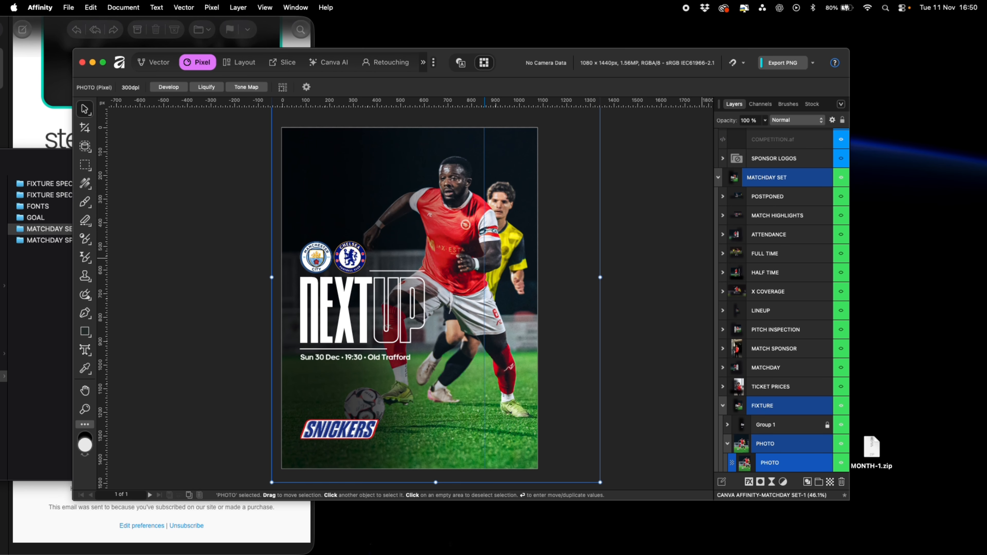
drag(986, 249, 372, 249)
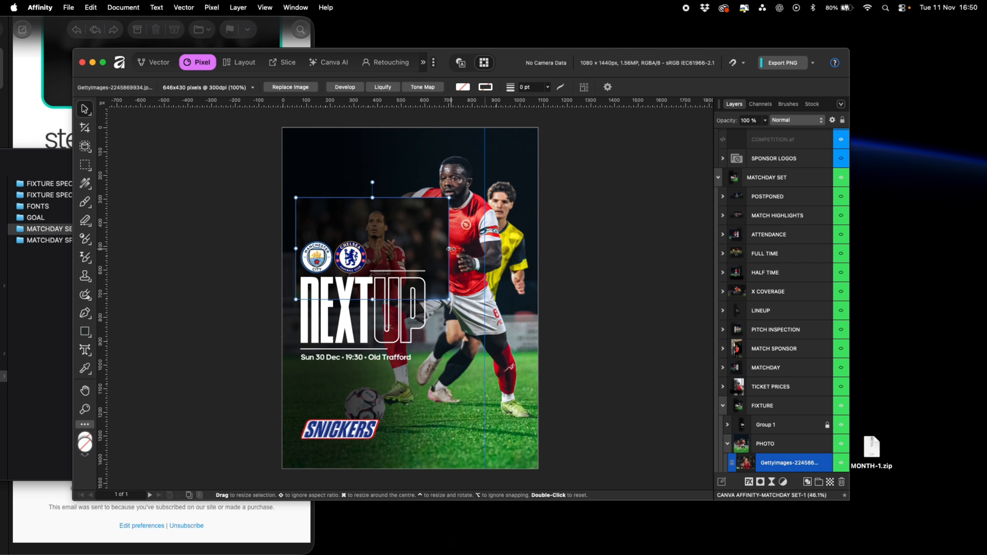
drag(451, 249, 459, 292)
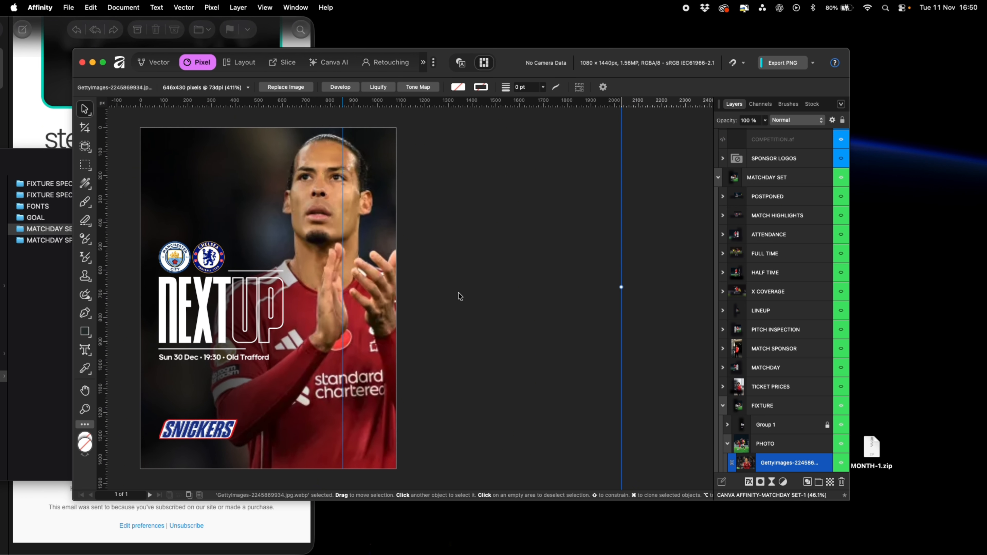
drag(622, 287, 556, 291)
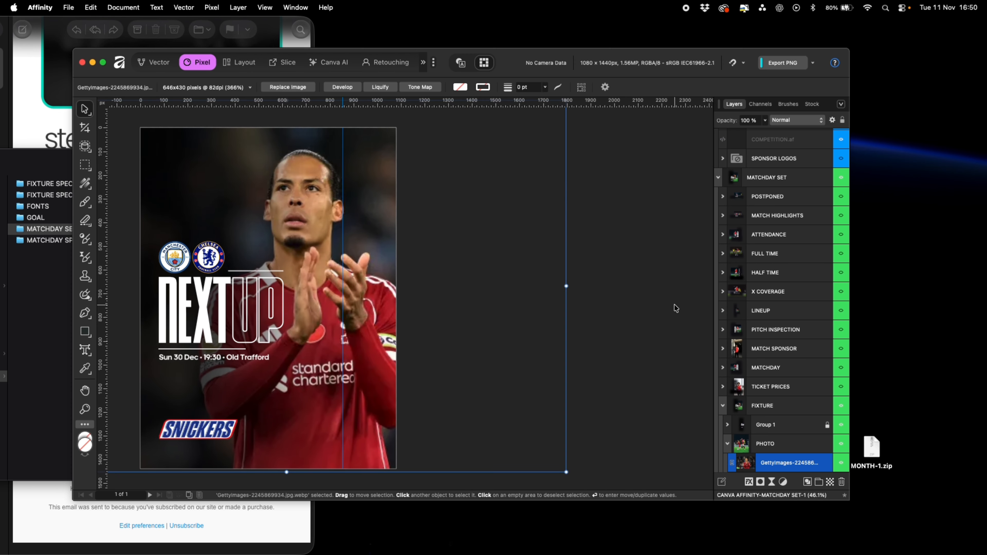
click(680, 313)
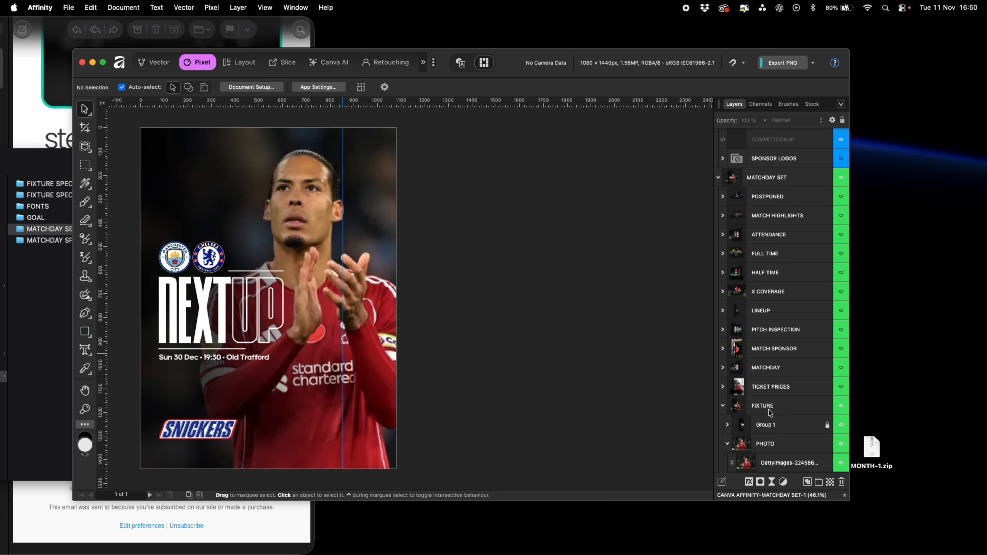
Collapse the FIXTURE group, expand TICKET PRICES and its photo, and switch visibility from FIXTURE to the TICKET PRICES graphic
click(721, 406)
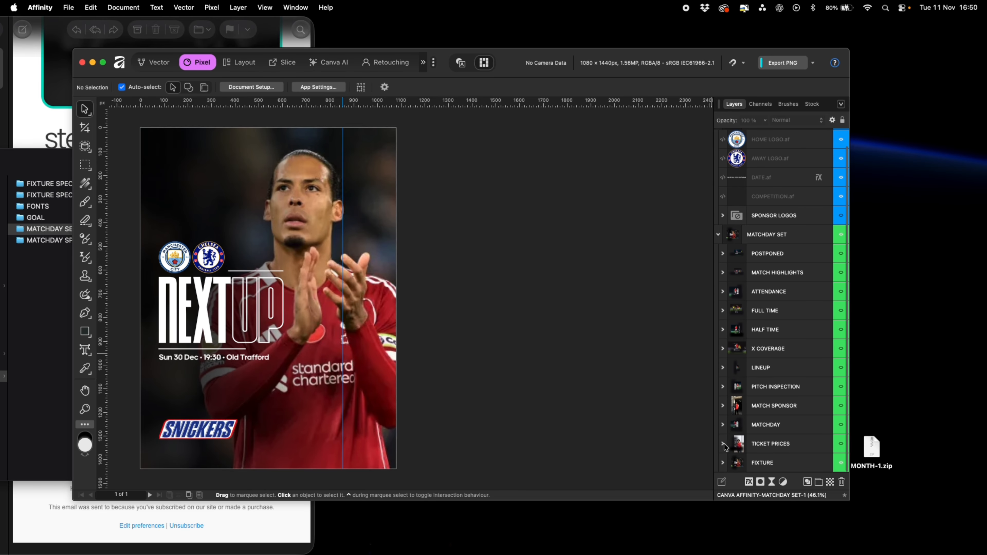
click(723, 444)
scroll(786, 412, down, 8)
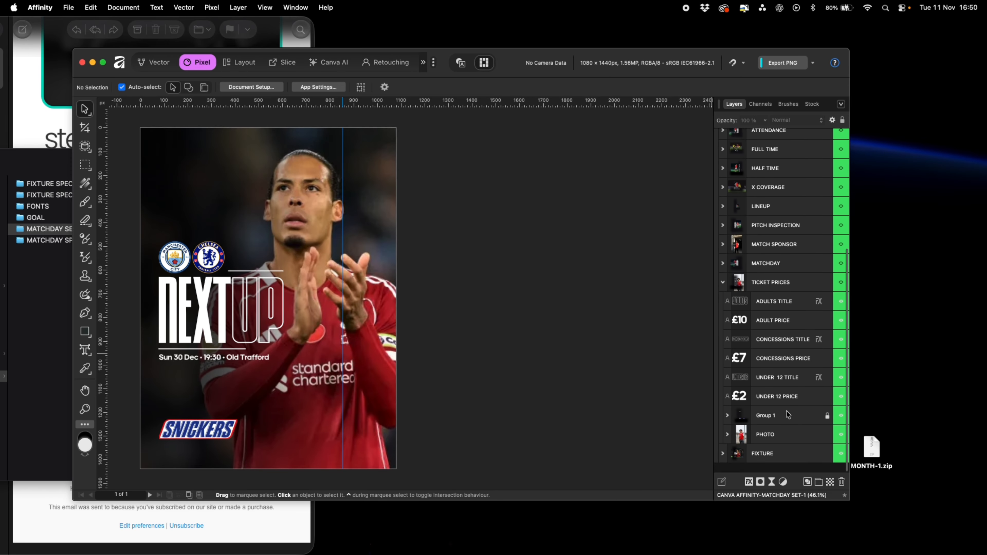
click(728, 444)
scroll(777, 443, down, 1)
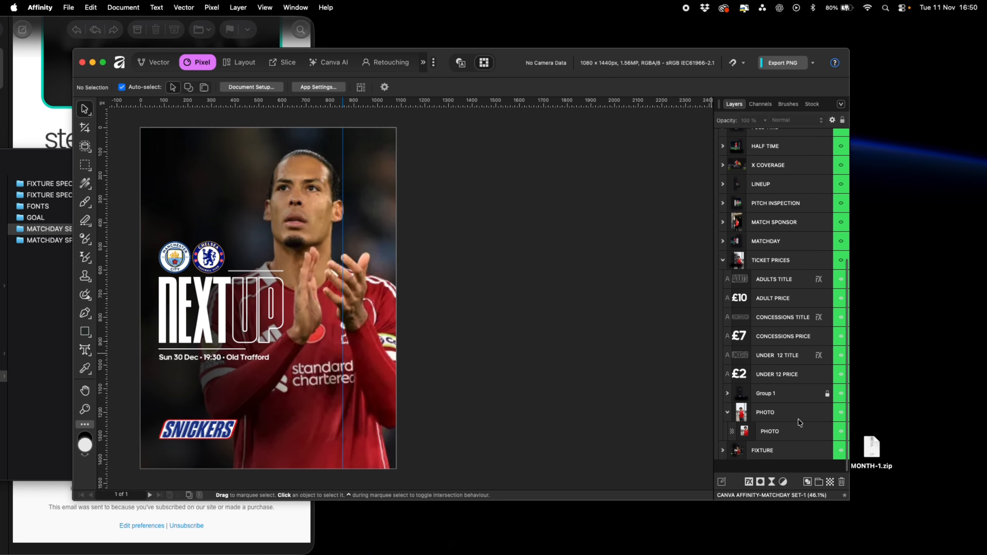
click(794, 444)
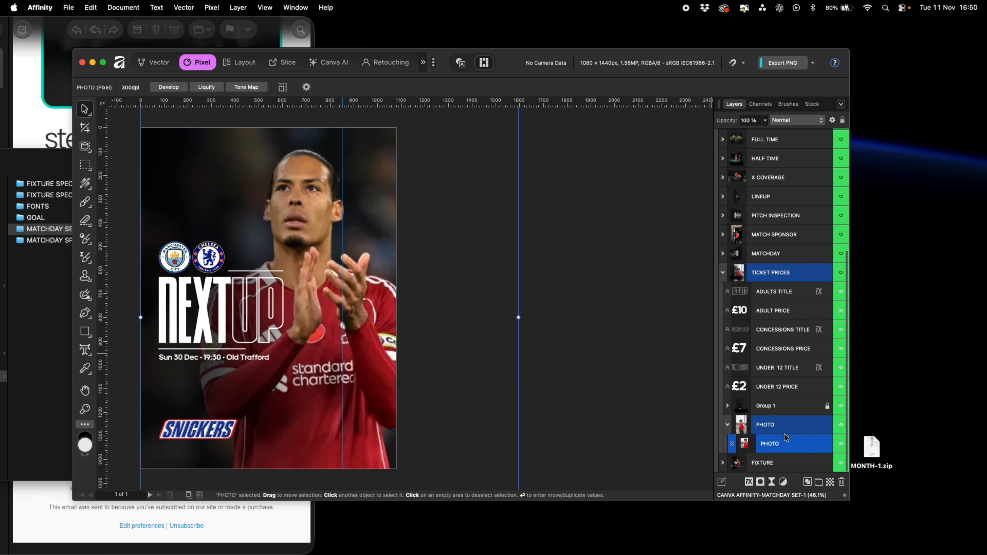
click(840, 463)
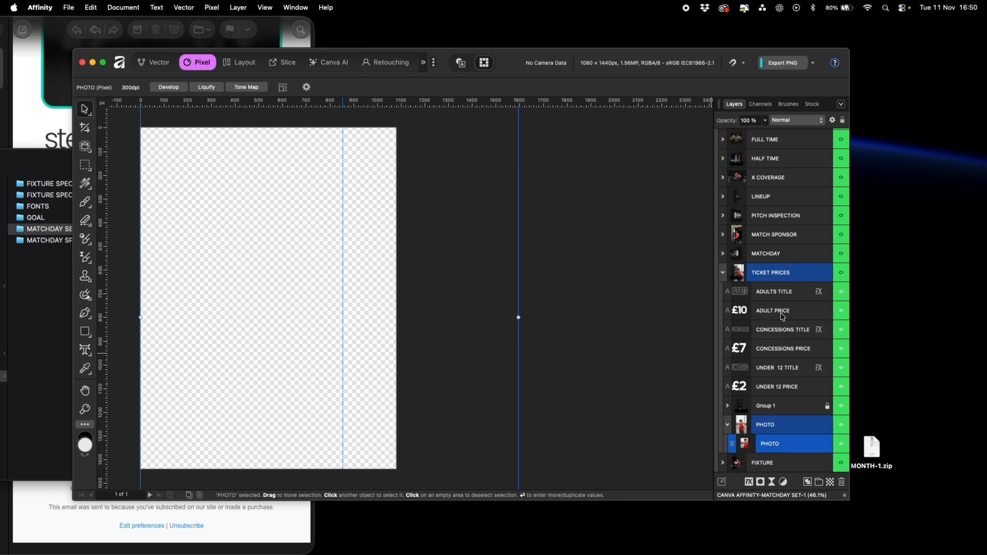
click(842, 274)
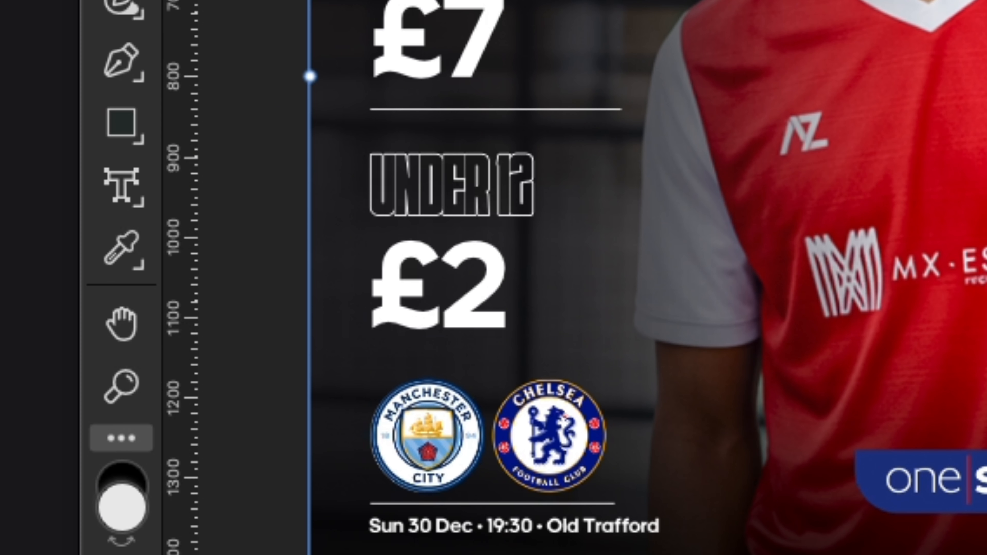
Set the adults ticket price to £7 and the concessions price to £5
click(126, 191)
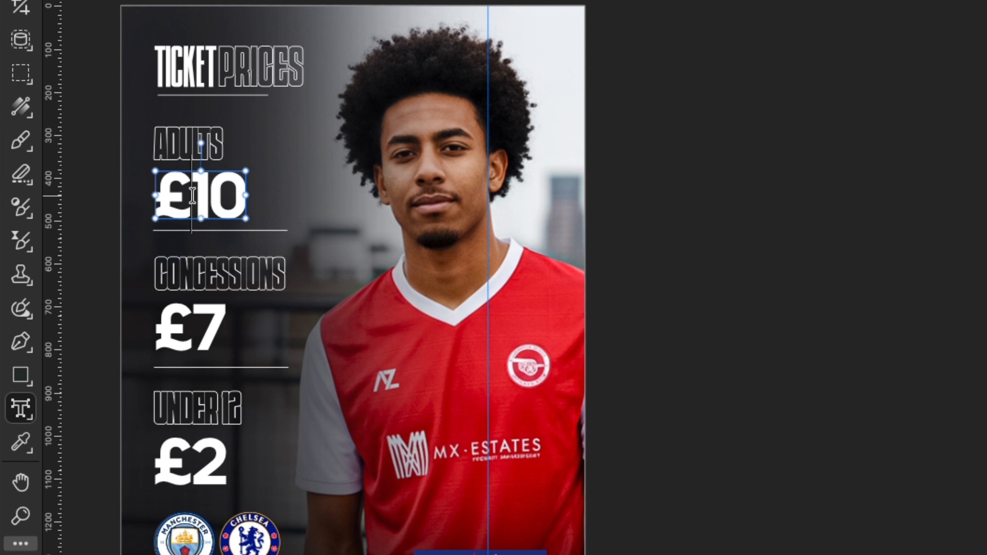
double_click(193, 198)
text(£7)
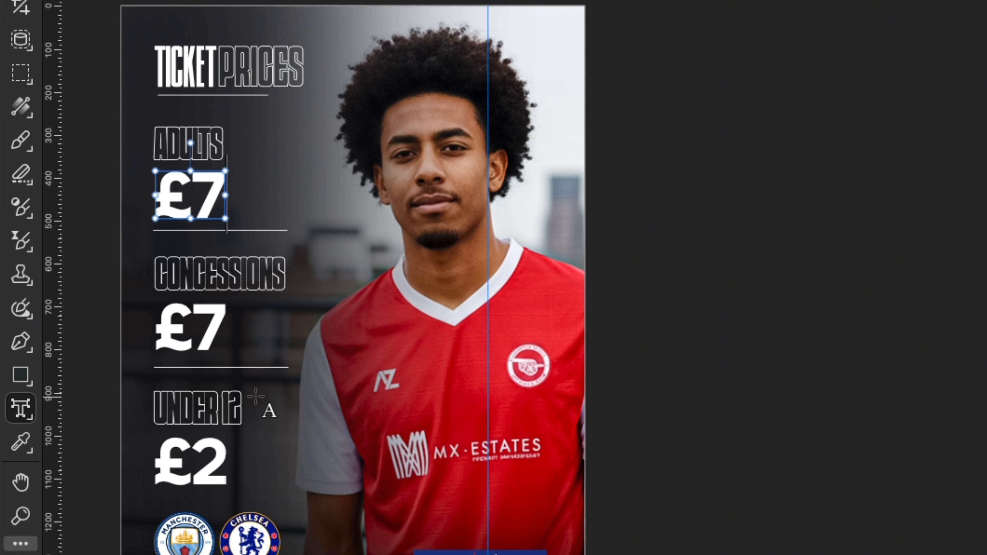
double_click(185, 335)
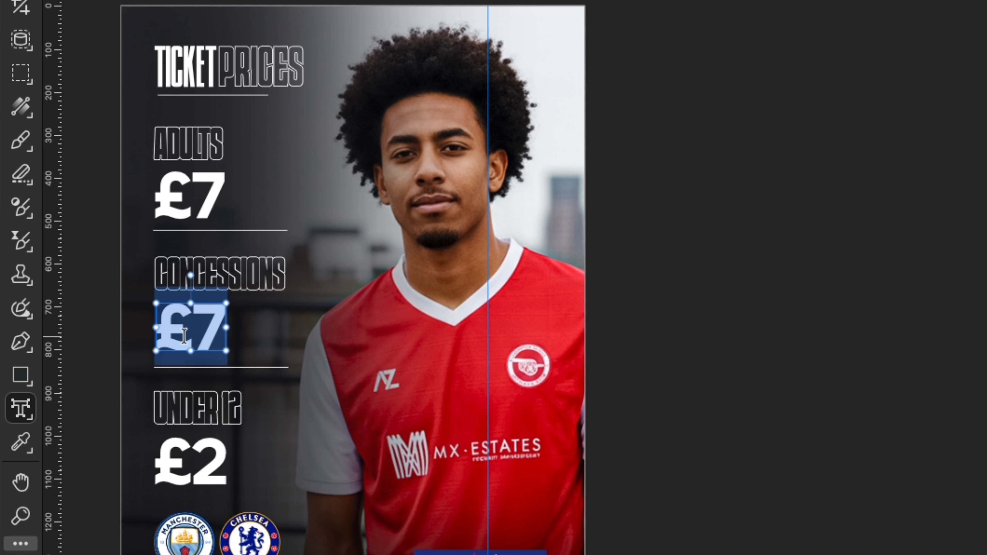
text(£5)
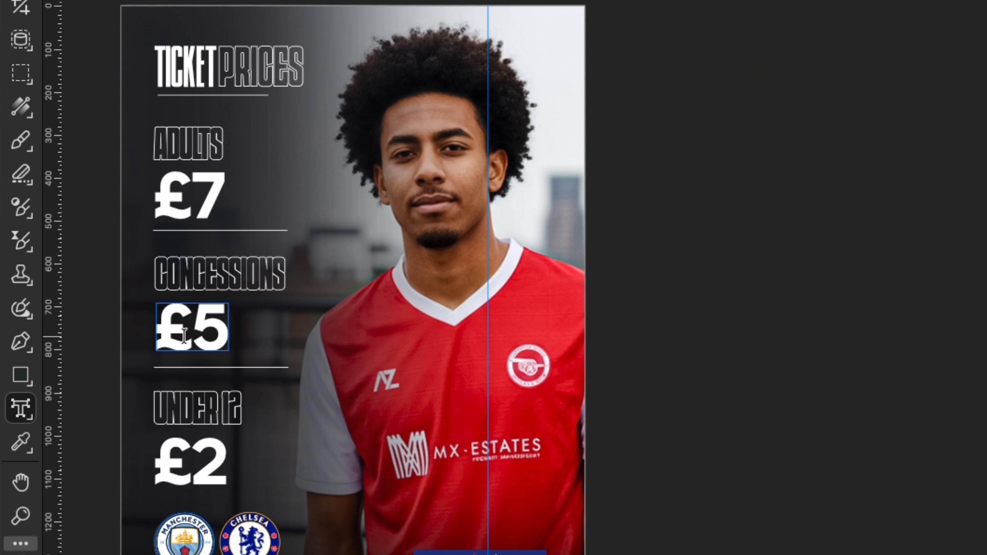
key(Escape)
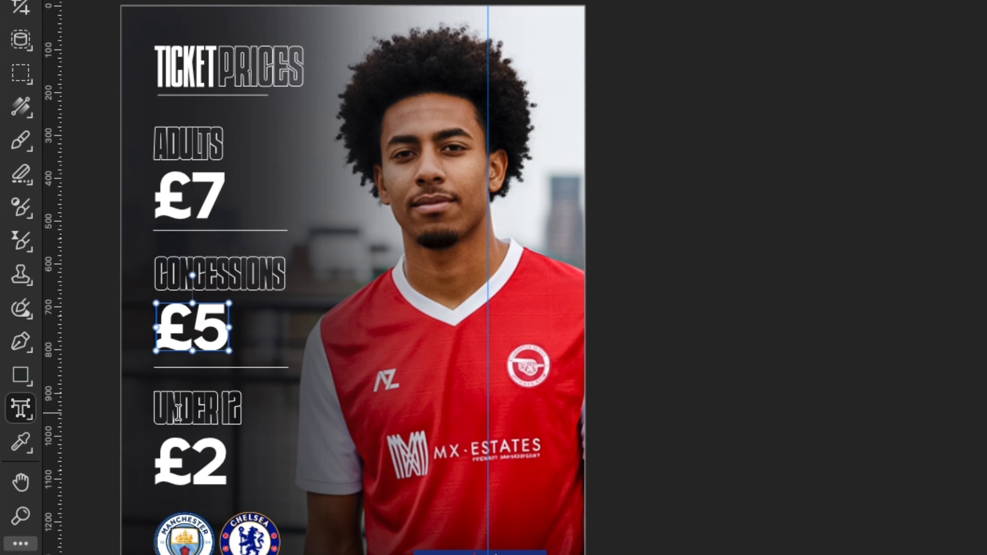
Change the UNDER 12 ticket title to UNDER 10'S
triple_click(178, 412)
click(223, 409)
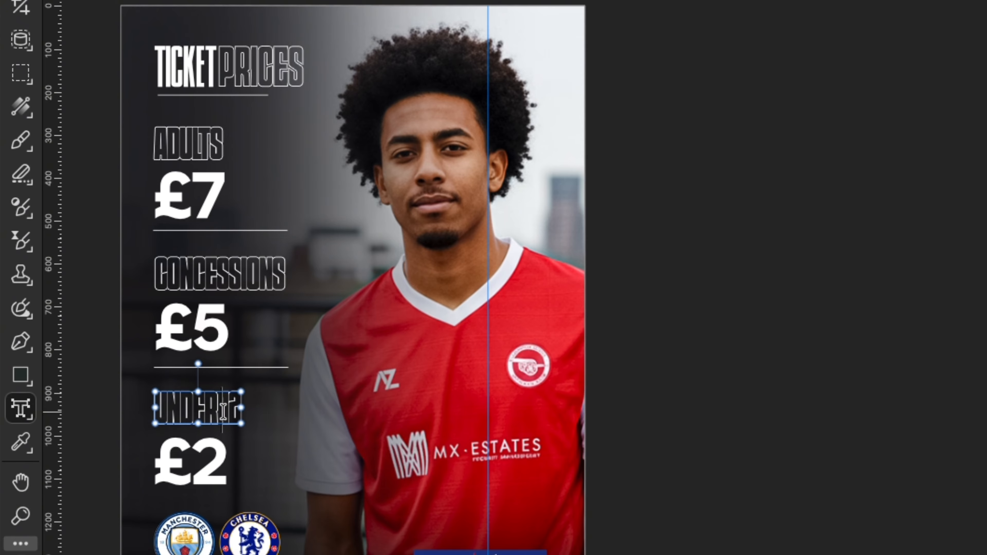
key(Right)
key(BackSpace)
text(8)
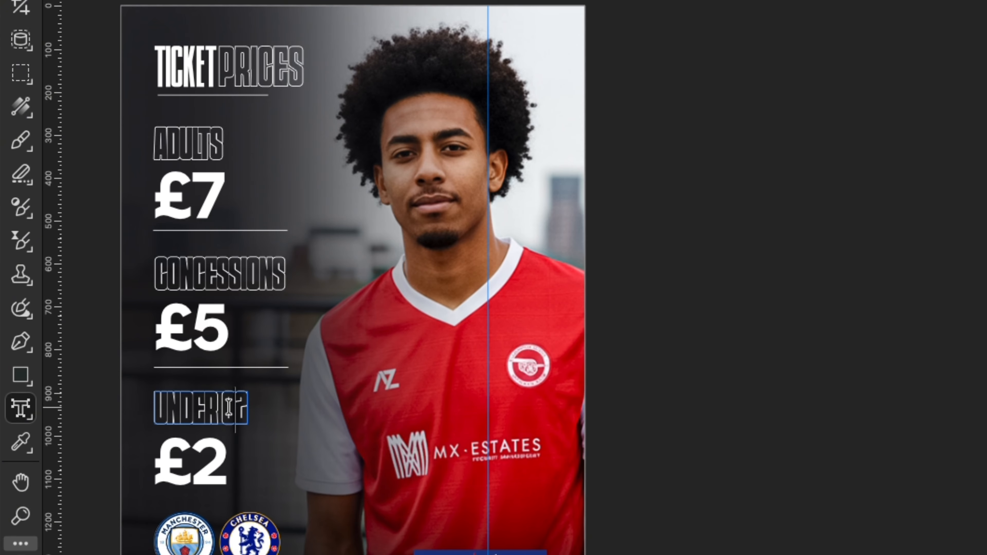
key(Delete)
key(BackSpace)
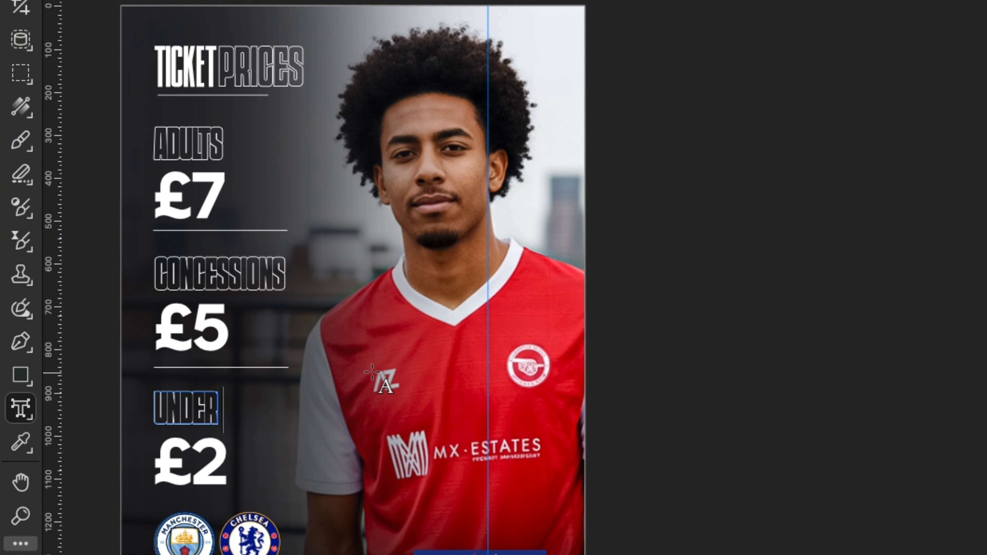
text(10)
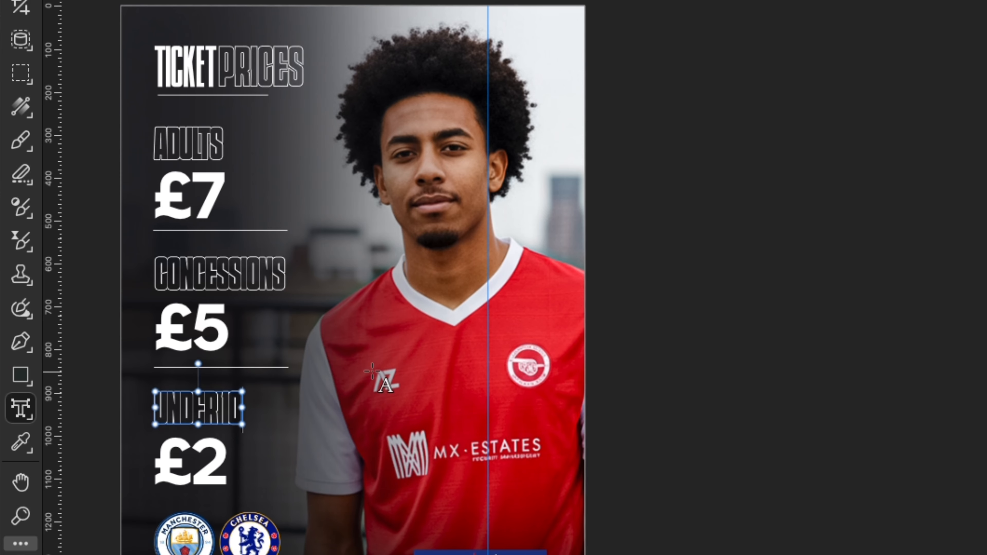
text('s)
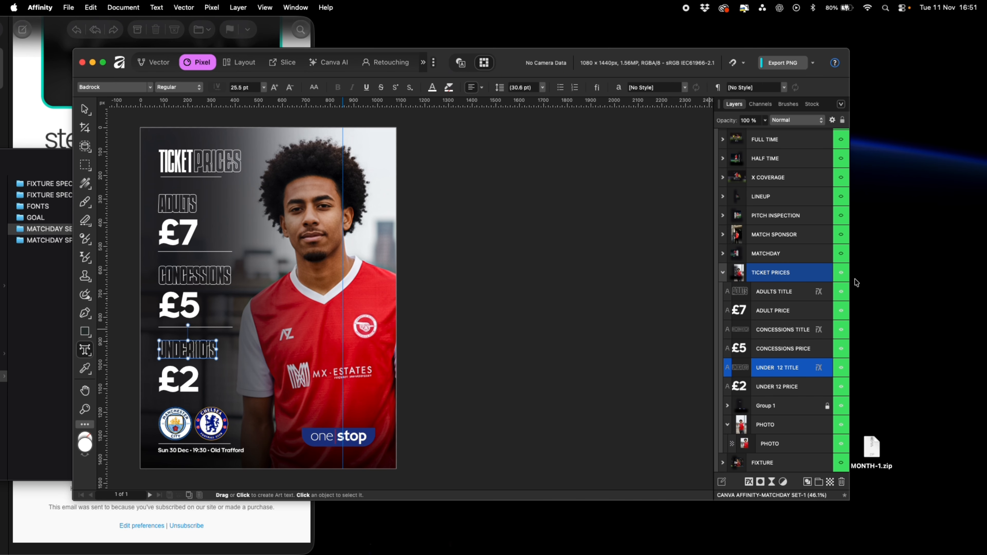
Collapse and hide the TICKET PRICES graphic, then show the LINEUP graphic
scroll(771, 305, up, 5)
scroll(771, 305, down, 3)
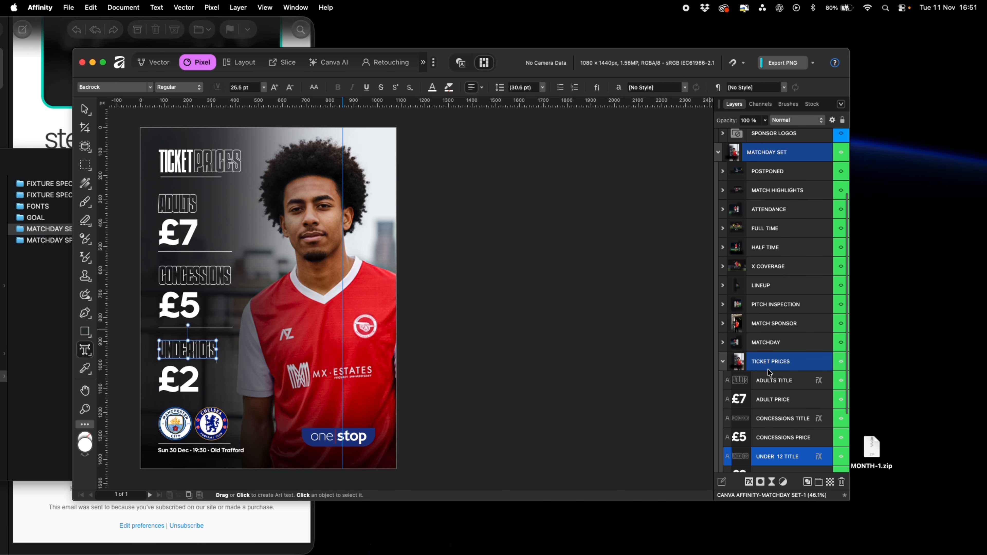
click(723, 367)
click(841, 445)
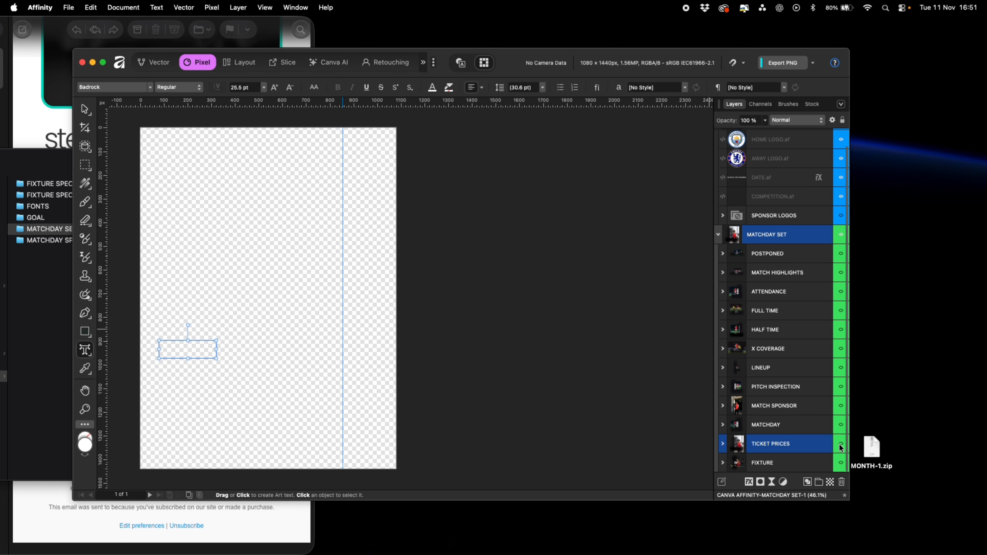
click(841, 367)
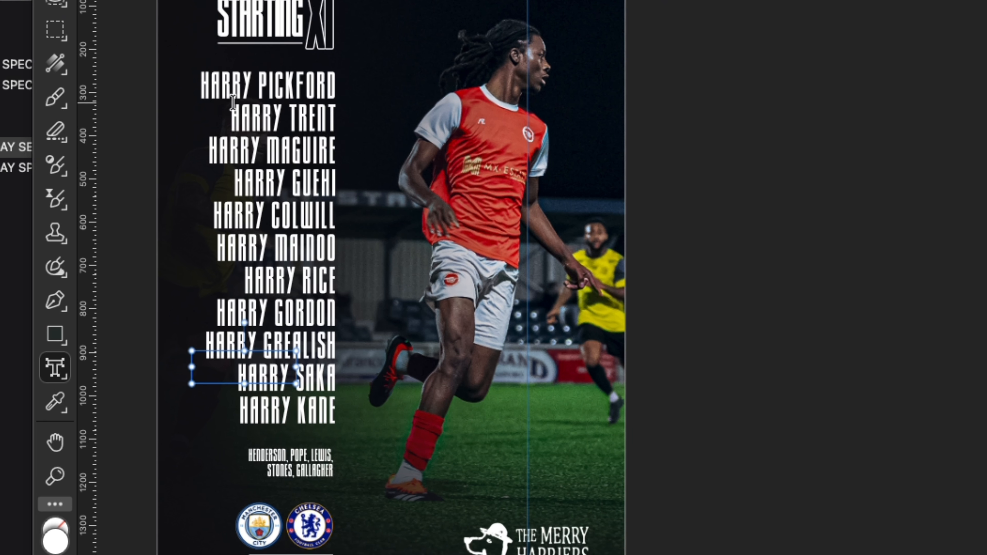
Replace the first name in the starting XI list with a player's name
triple_click(237, 87)
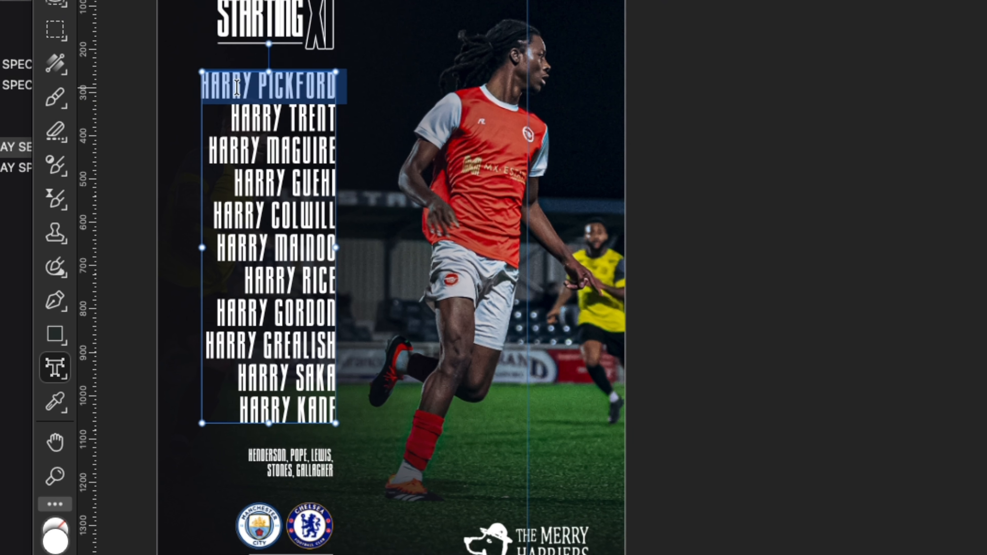
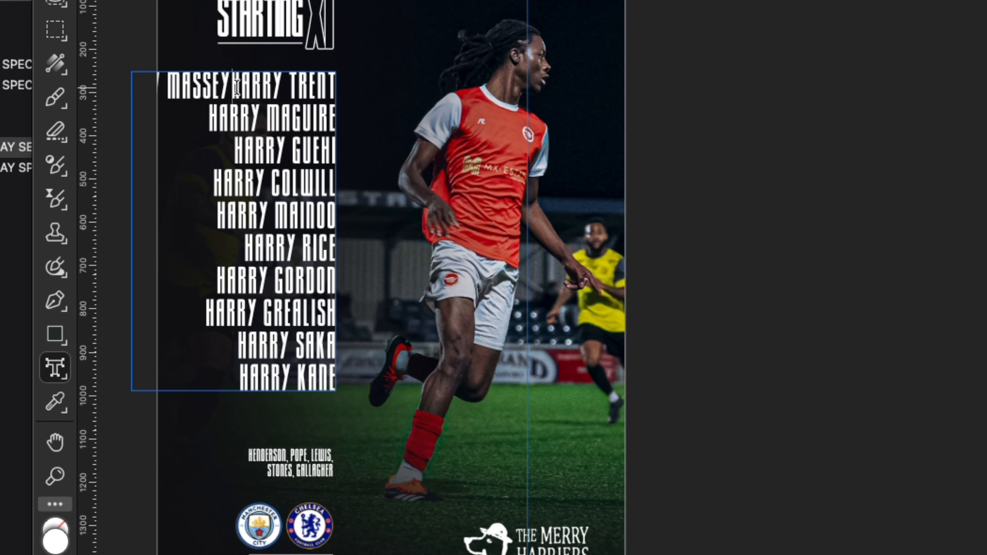
key(Return)
key(Escape)
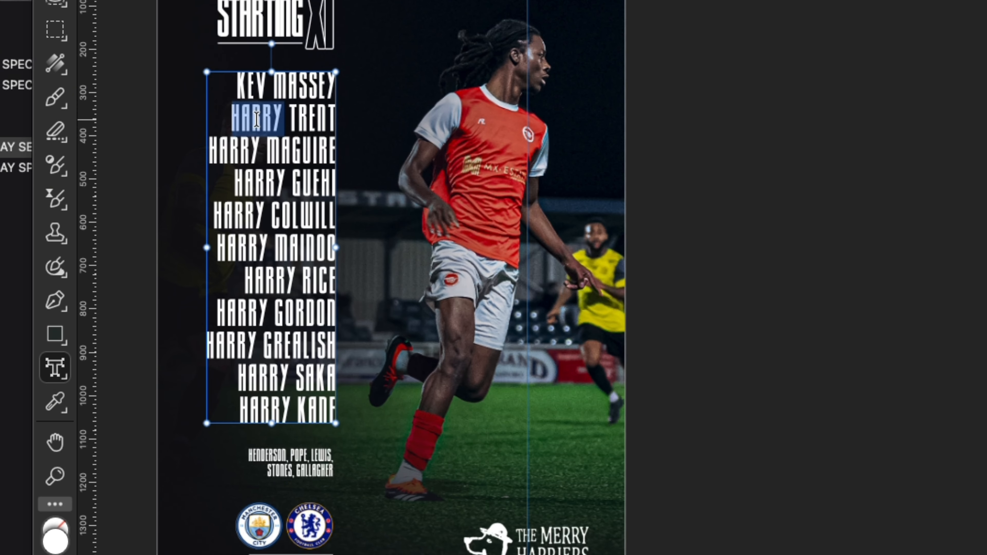
Replace the second and third starting XI names with FEHRFERG and GTGTG
triple_click(256, 119)
text(FEHRFERG)
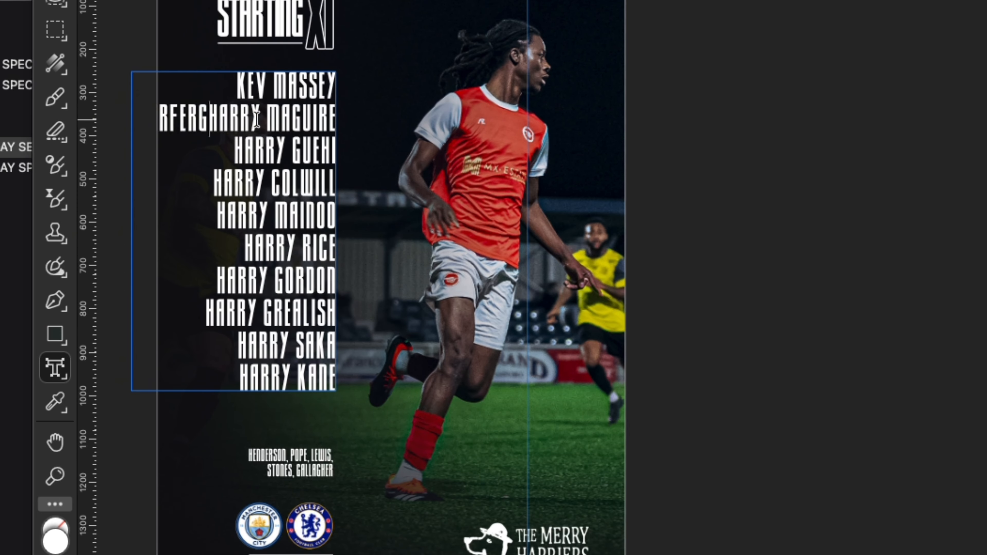
key(Return)
scroll(280, 152, right, 1)
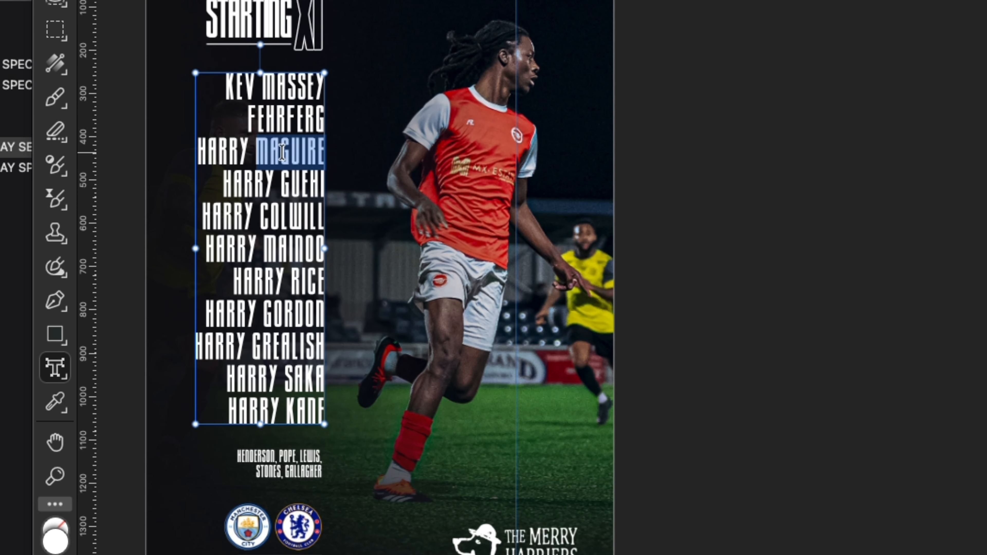
triple_click(282, 152)
text(GTGTG)
key(Return)
key(Return)
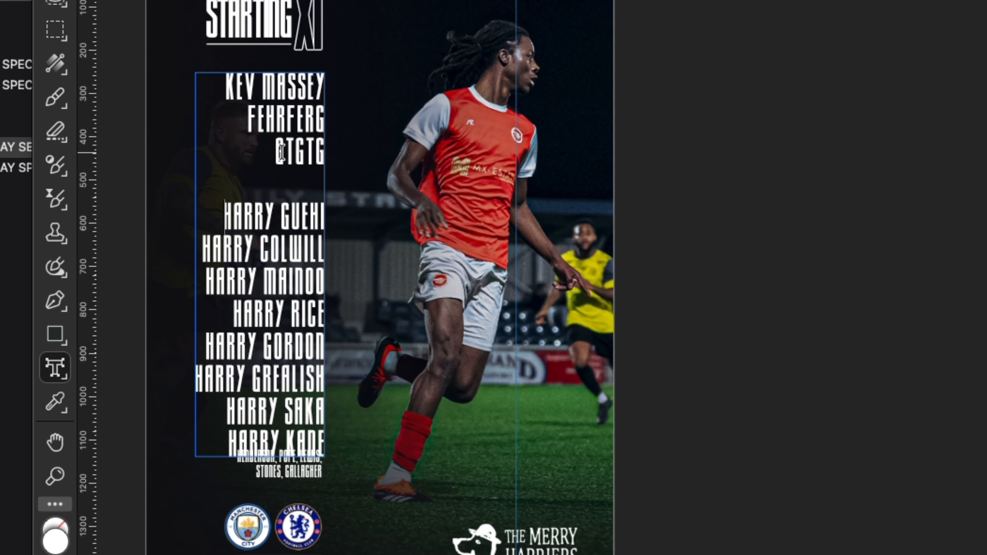
key(BackSpace)
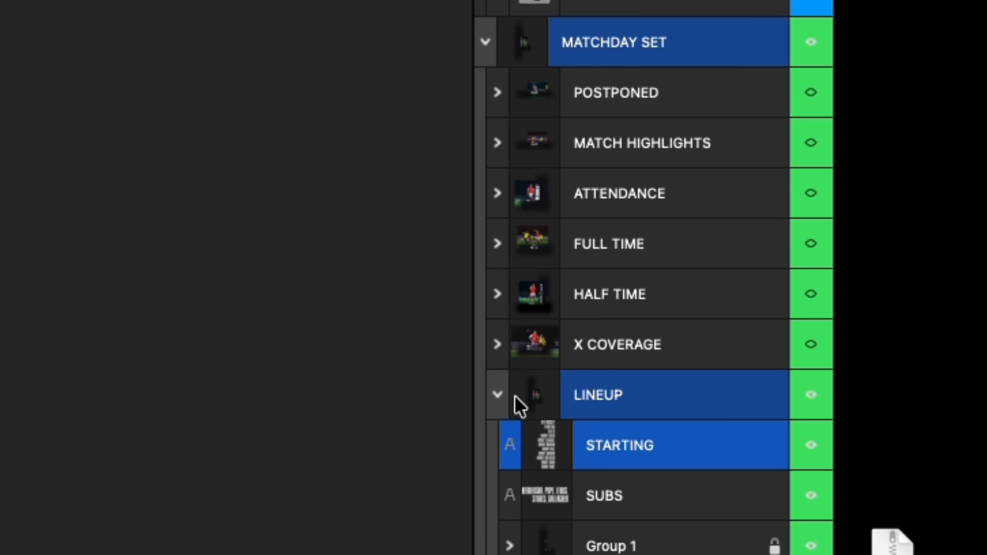
Switch to the HALF TIME graphic and set the half-time score to 2 and 0
click(498, 395)
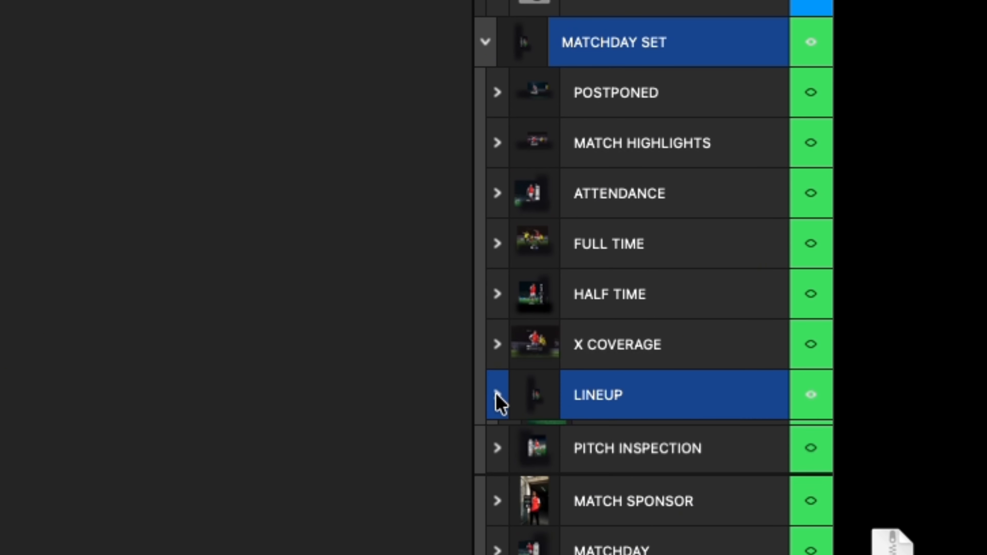
click(498, 295)
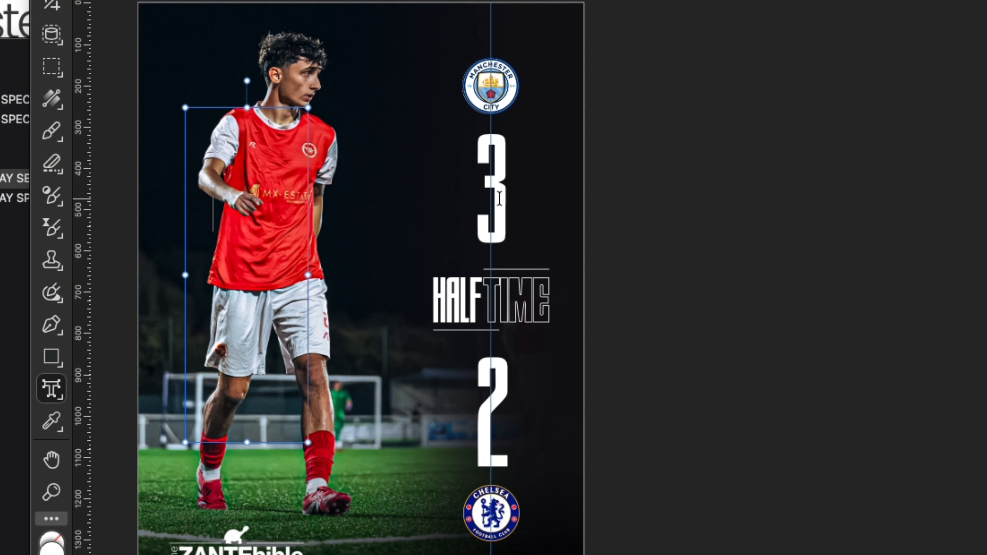
double_click(500, 199)
text(2)
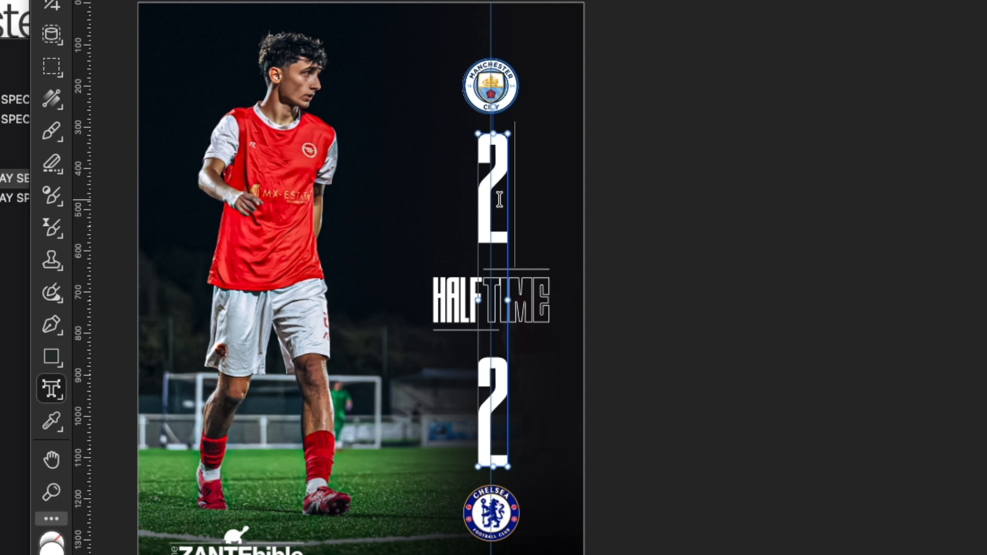
double_click(492, 438)
text(0)
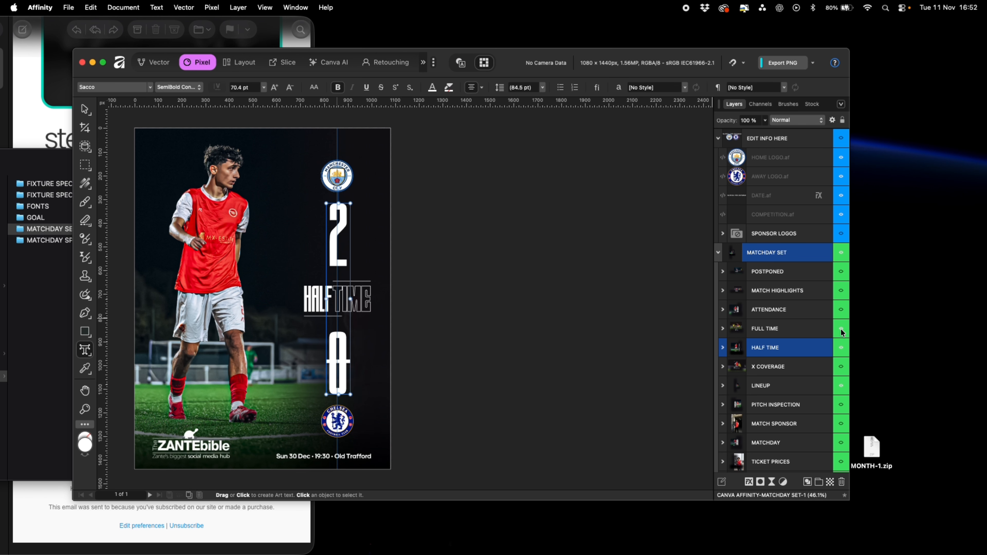
Show the FULL TIME graphic, set its score to 5-1, and collapse the FULL TIME group
click(842, 329)
click(263, 431)
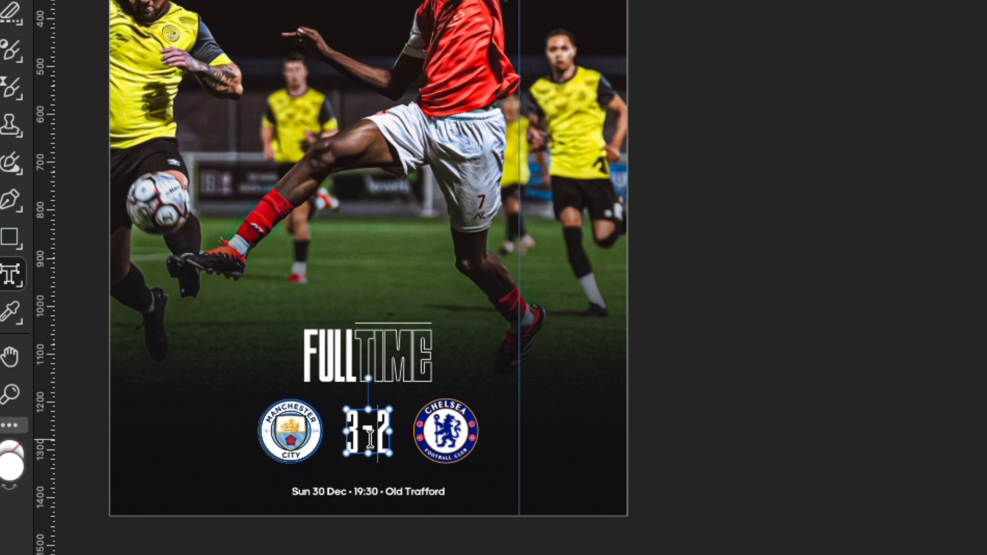
triple_click(370, 440)
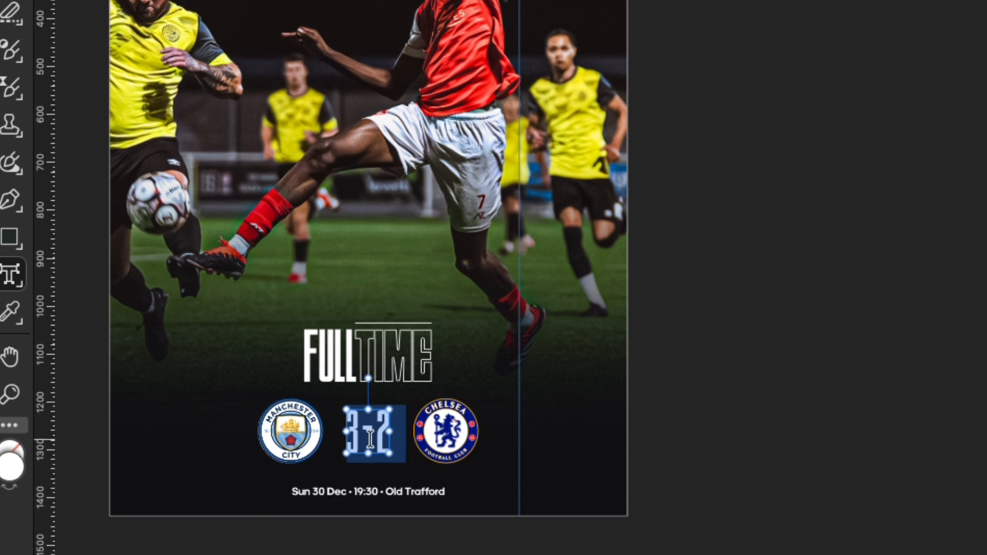
text(5-1)
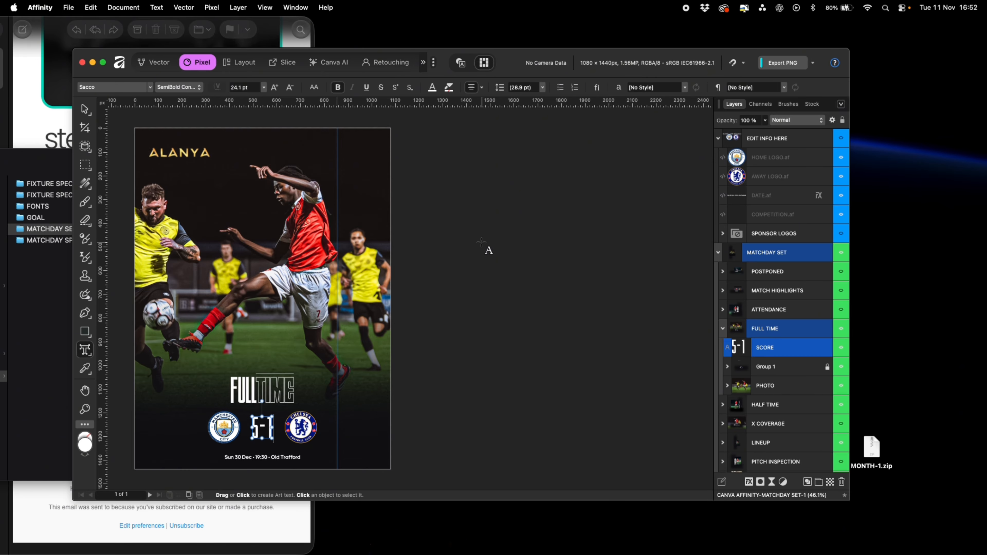
click(86, 109)
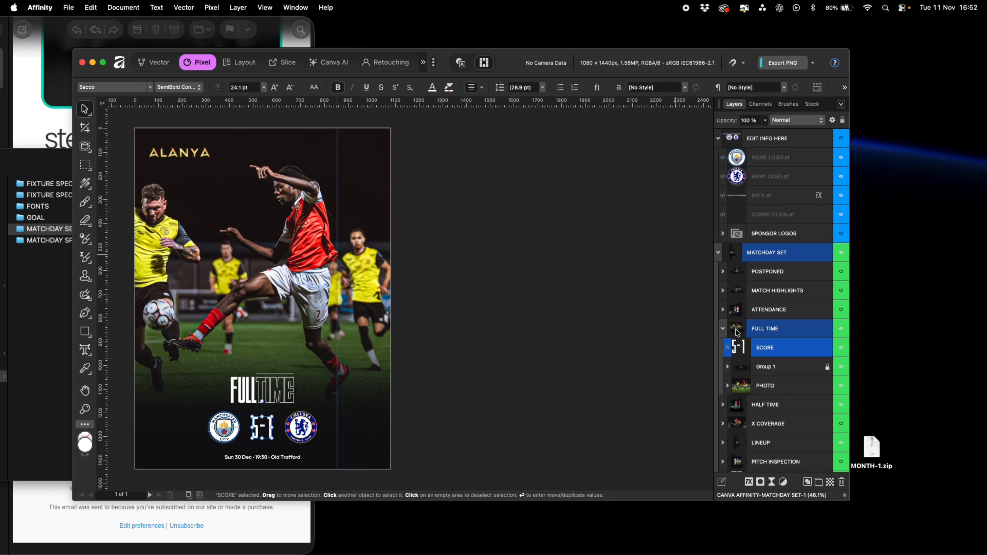
click(722, 330)
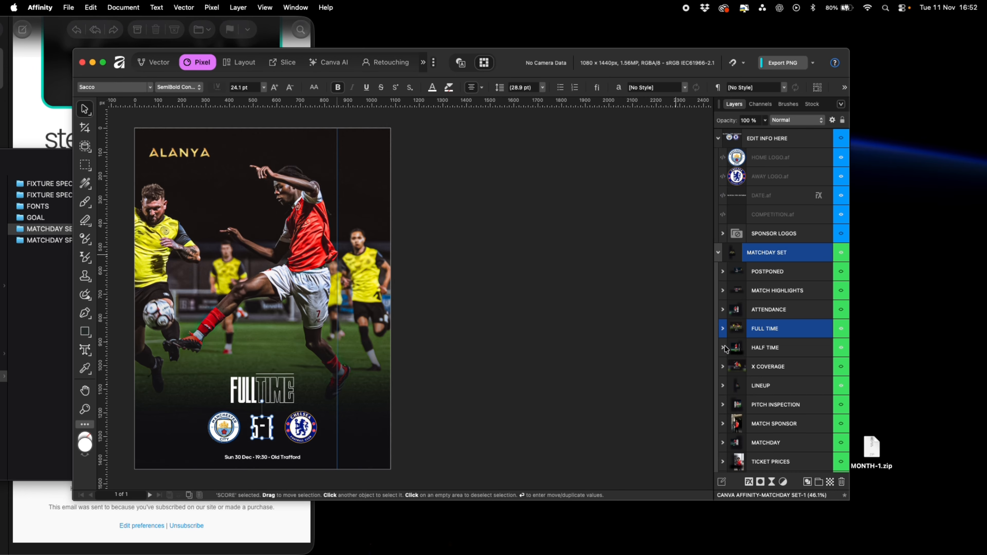
Hide the FULL TIME graphic and show the FIXTURE graphic in the matchday set
scroll(734, 383, down, 1)
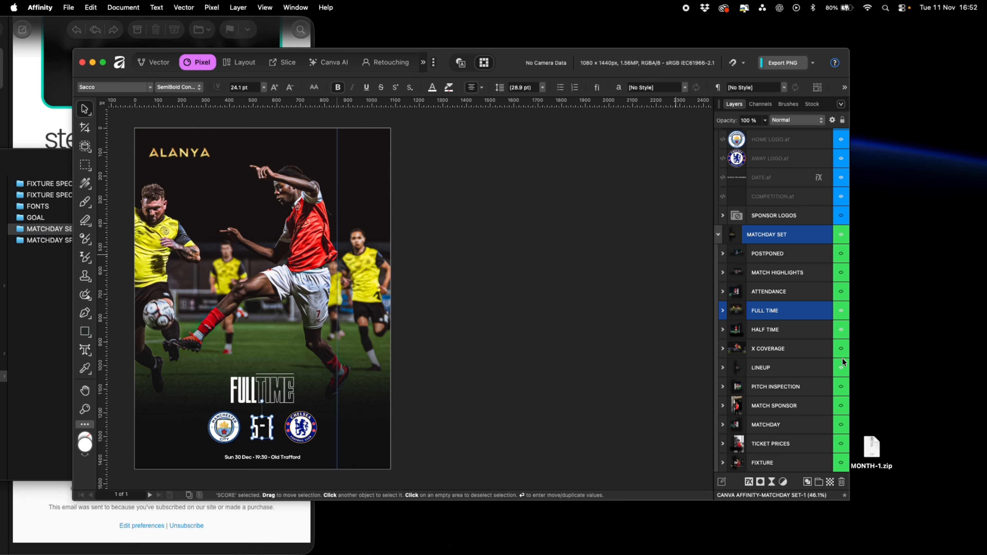
click(842, 311)
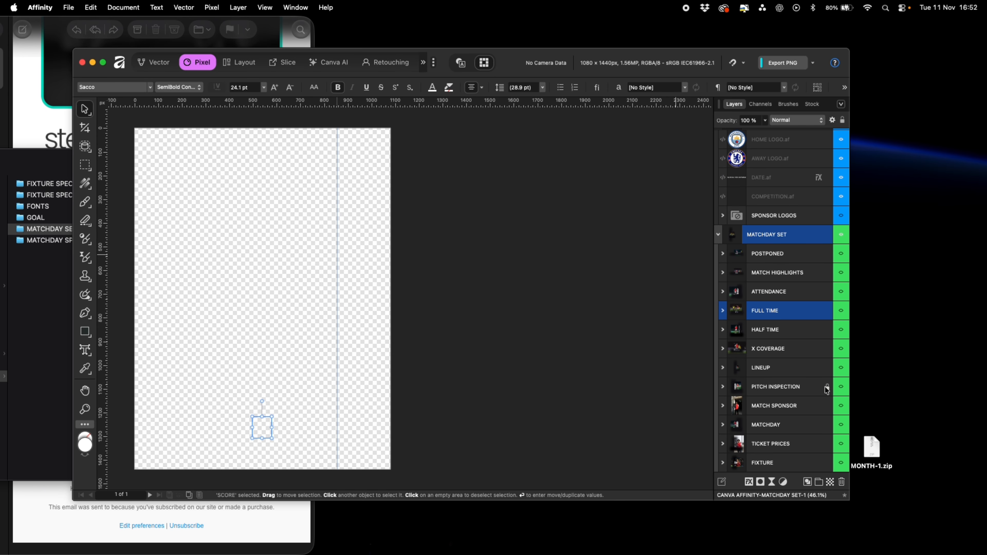
click(841, 463)
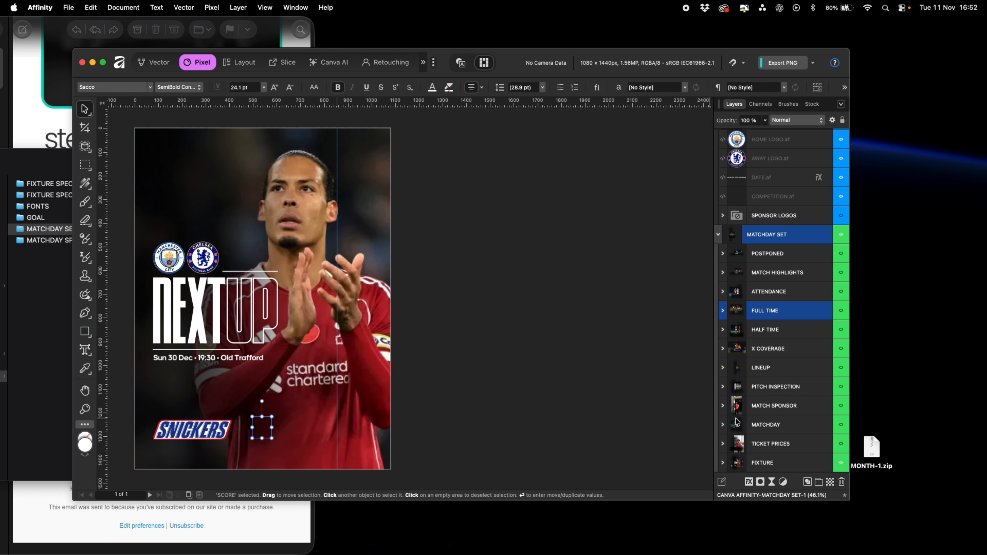
click(639, 222)
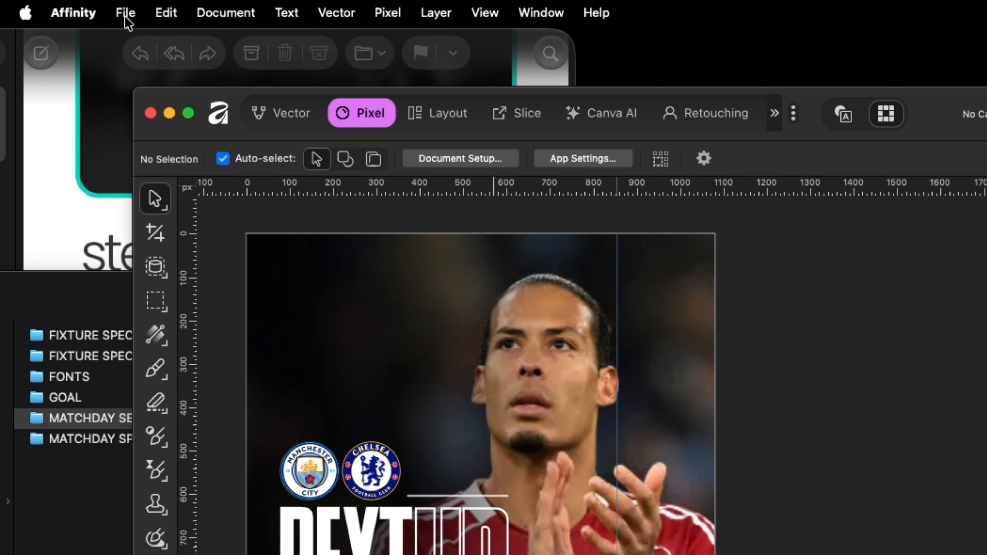
Export the document as a PNG named FIXTURE to the Desktop and preview the exported file
click(69, 8)
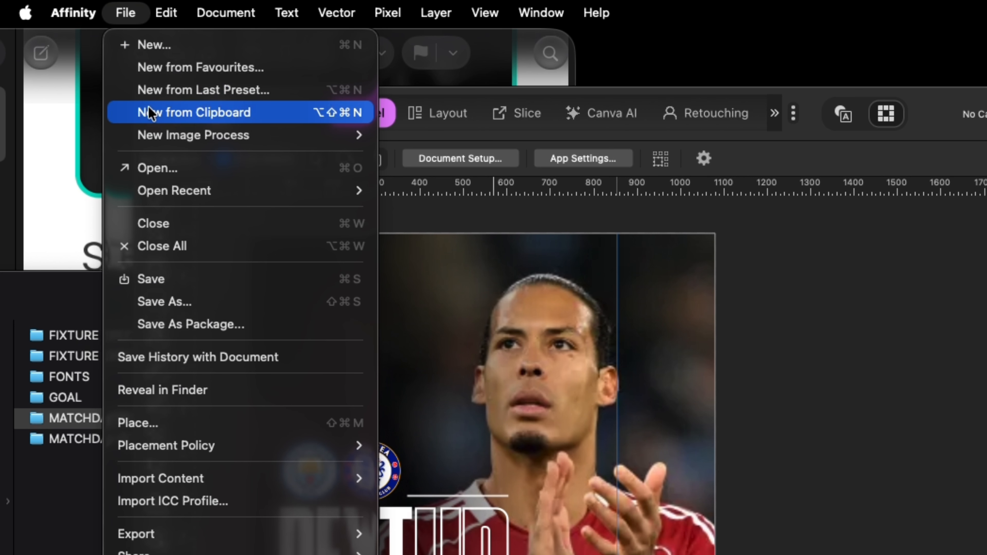
mouse_move(302, 533)
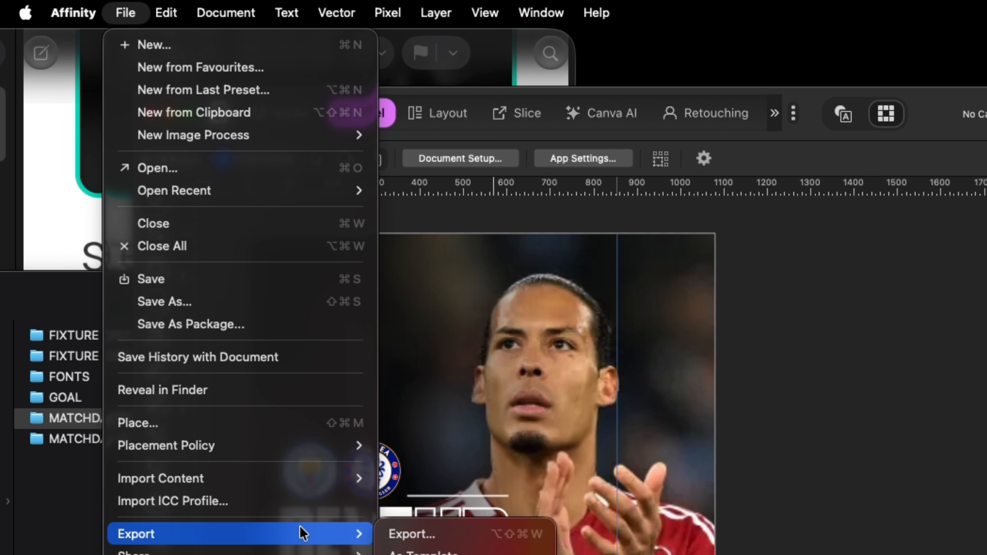
click(434, 537)
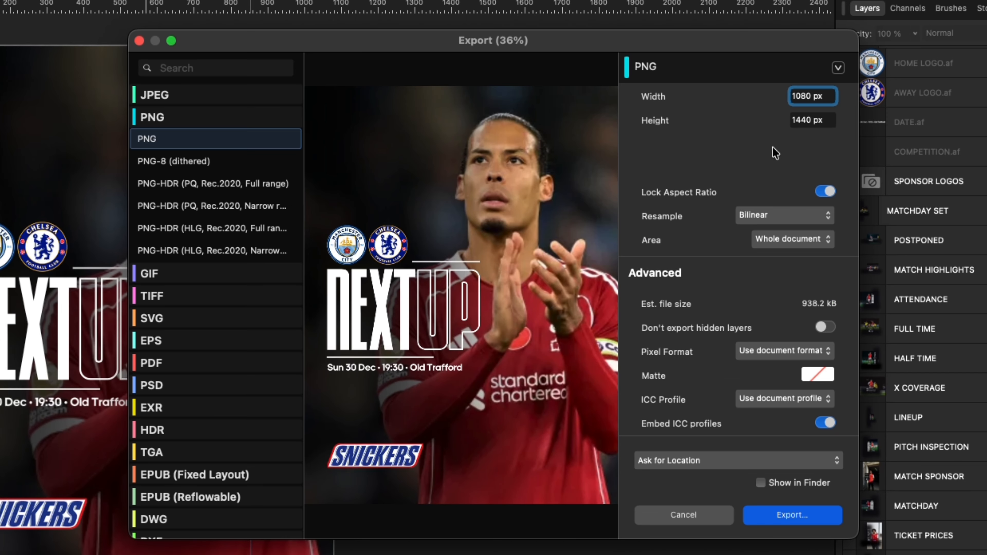
click(793, 514)
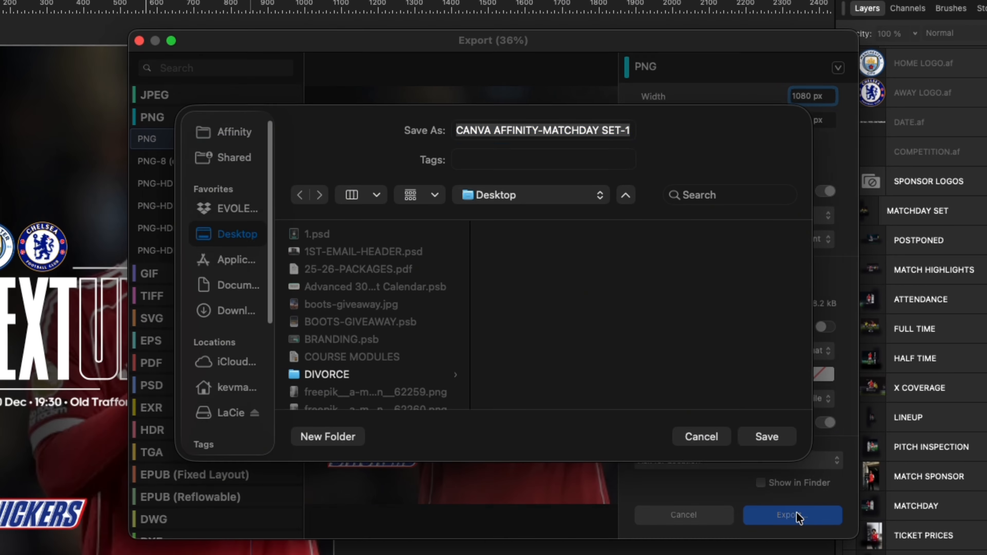
key(Caps_Lock)
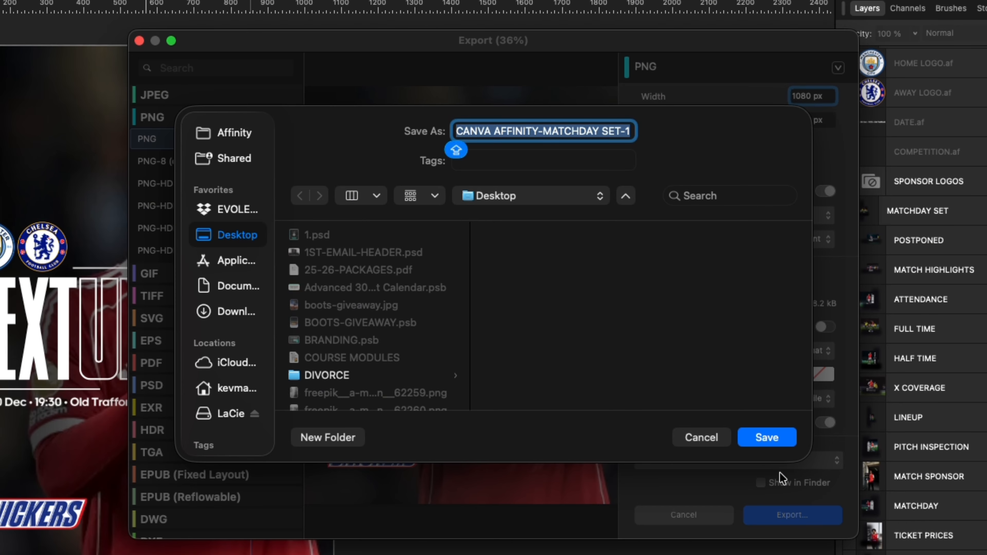
text(FIXTY)
key(BackSpace)
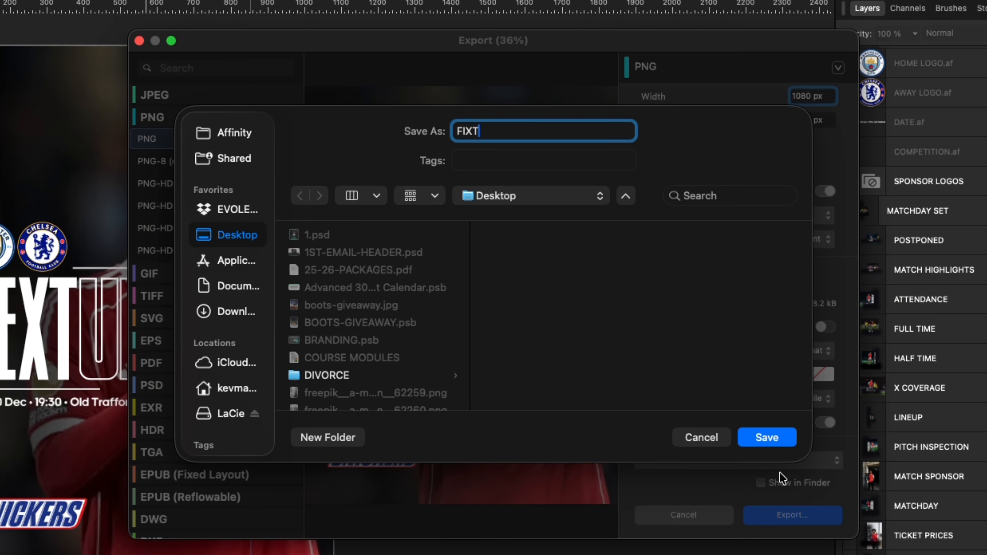
text(URE)
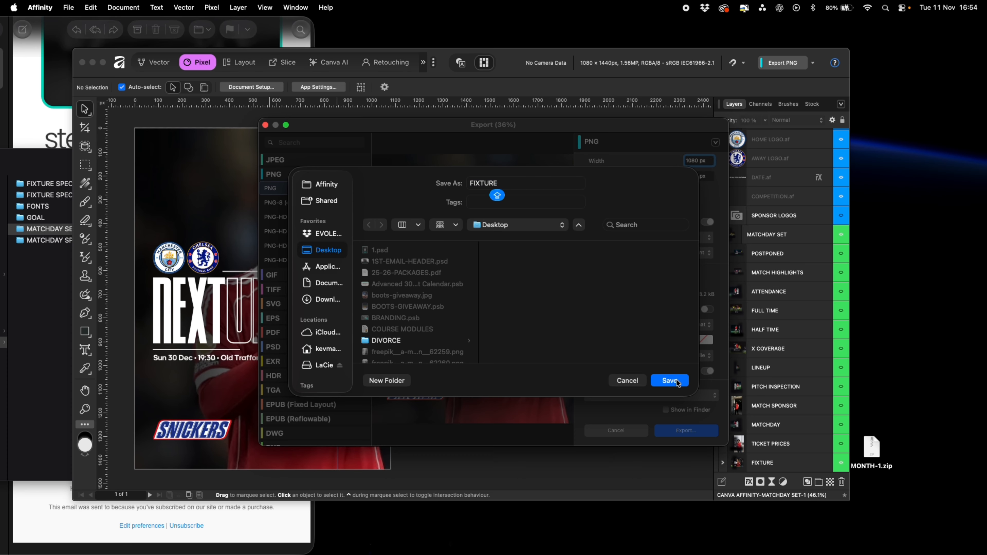
click(778, 436)
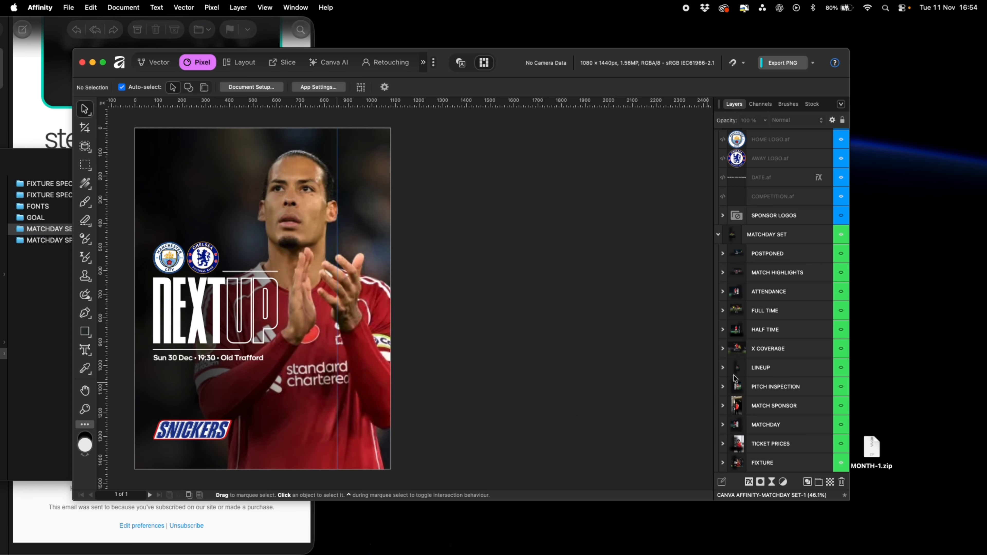
double_click(885, 266)
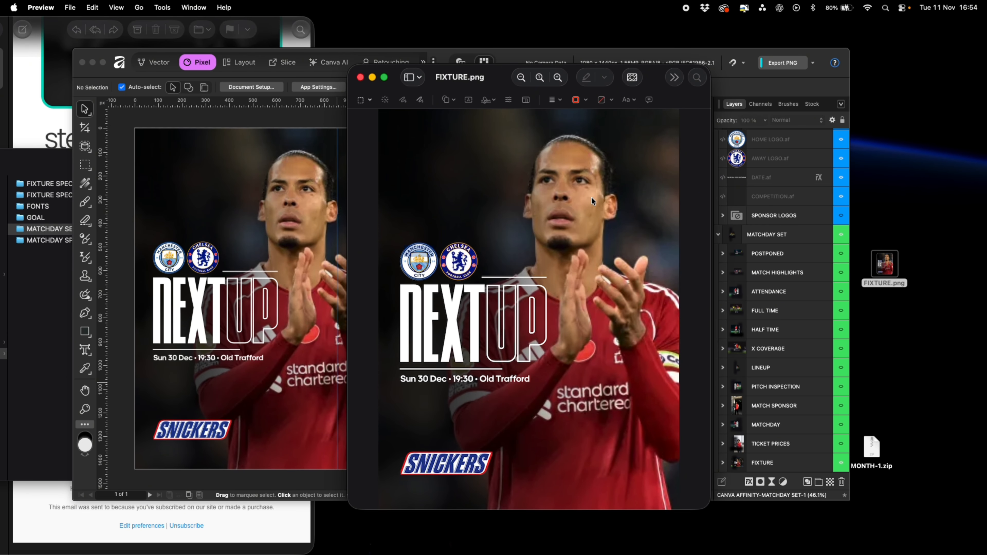
key(super+w)
Open the CANVA-AFFINITY-FIXTURE-SPECIAL-2.af template from the FIXTURE SPECIAL 2 folder
click(53, 283)
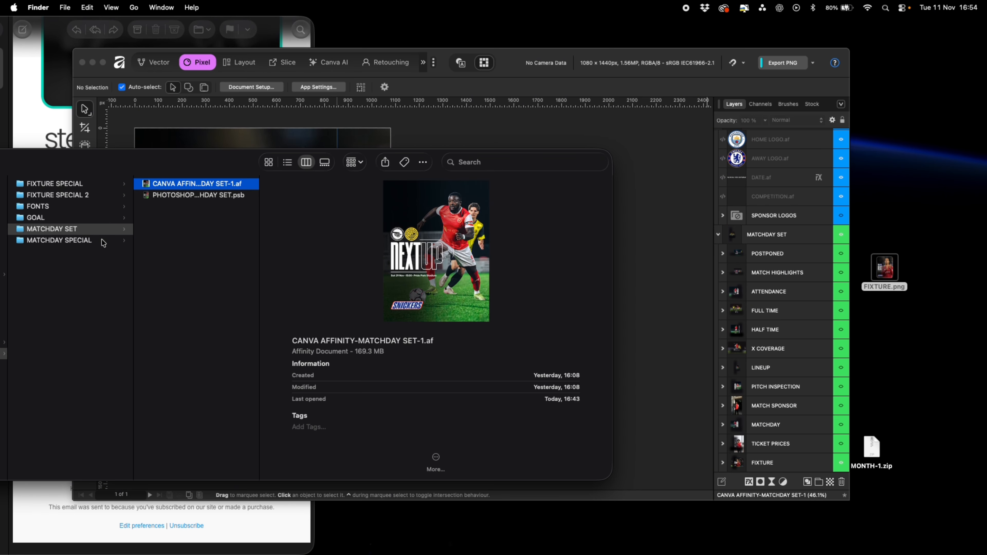
click(95, 198)
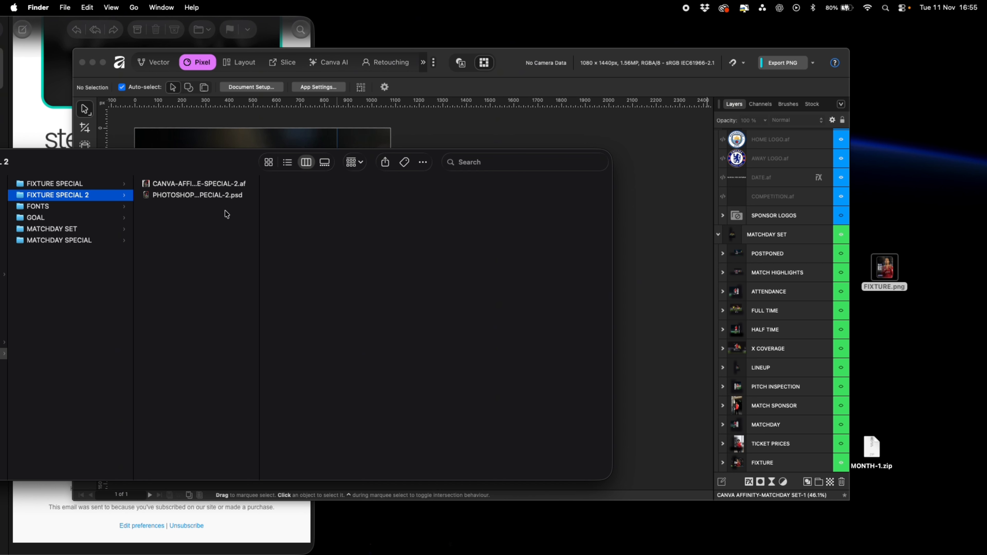
double_click(194, 182)
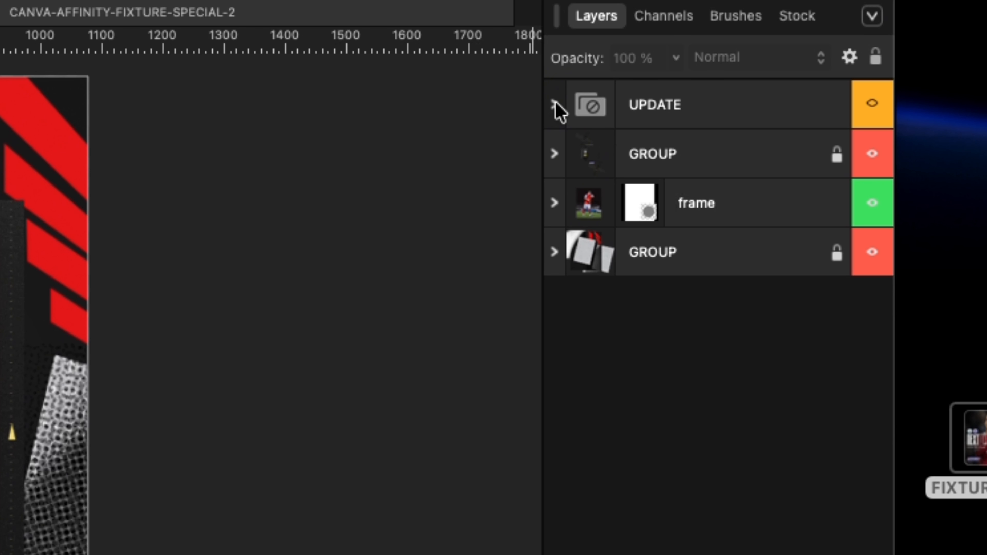
Inspect the embedded home logo and date documents inside the UPDATE group, returning to the fixture template
click(556, 104)
click(605, 157)
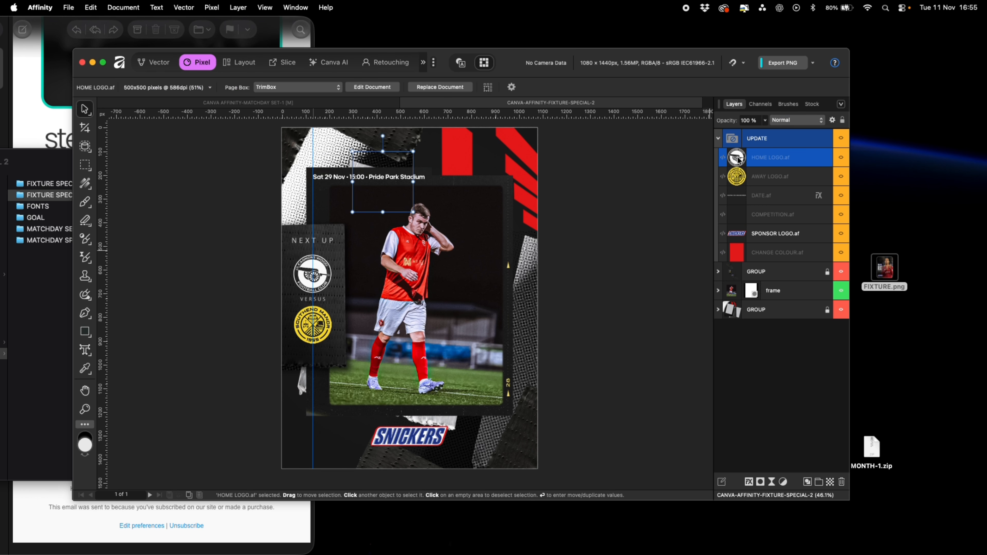
double_click(737, 158)
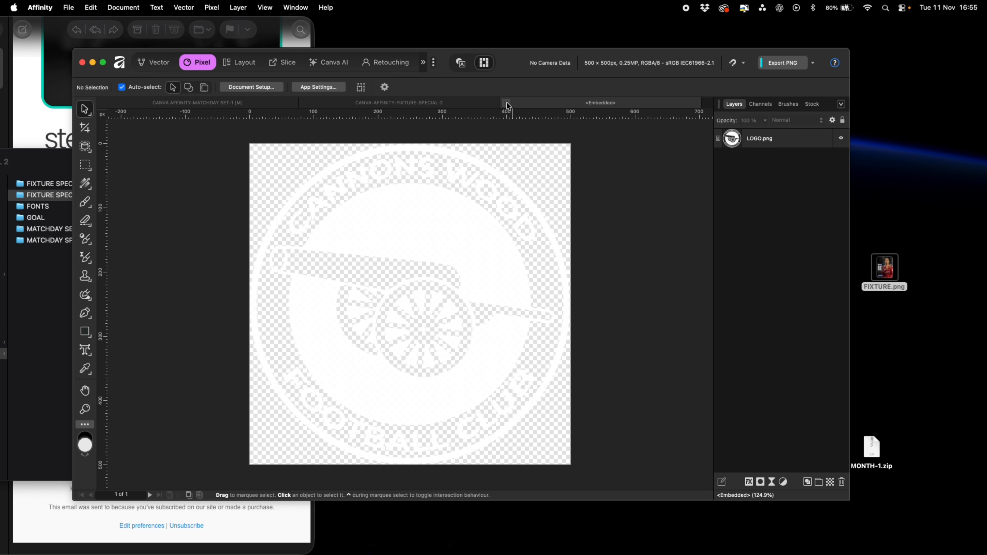
click(507, 103)
double_click(743, 196)
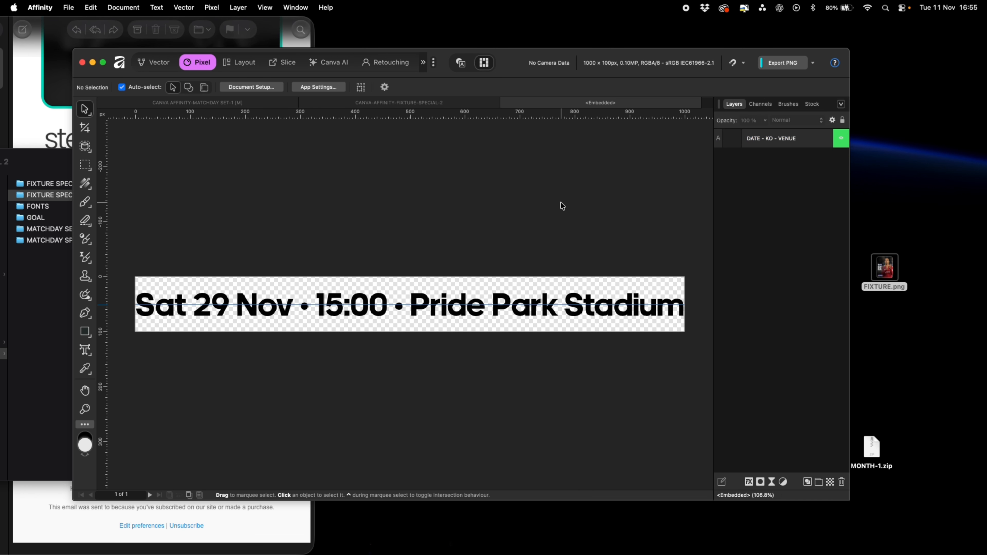
click(508, 103)
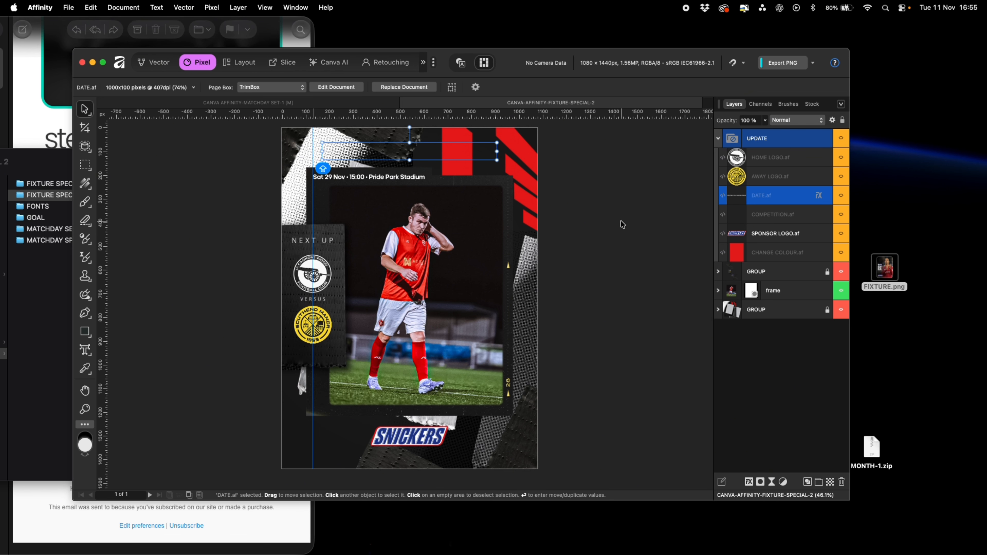
Edit the embedded CHANGE COLOUR document and set its fill to a blue swatch
double_click(738, 255)
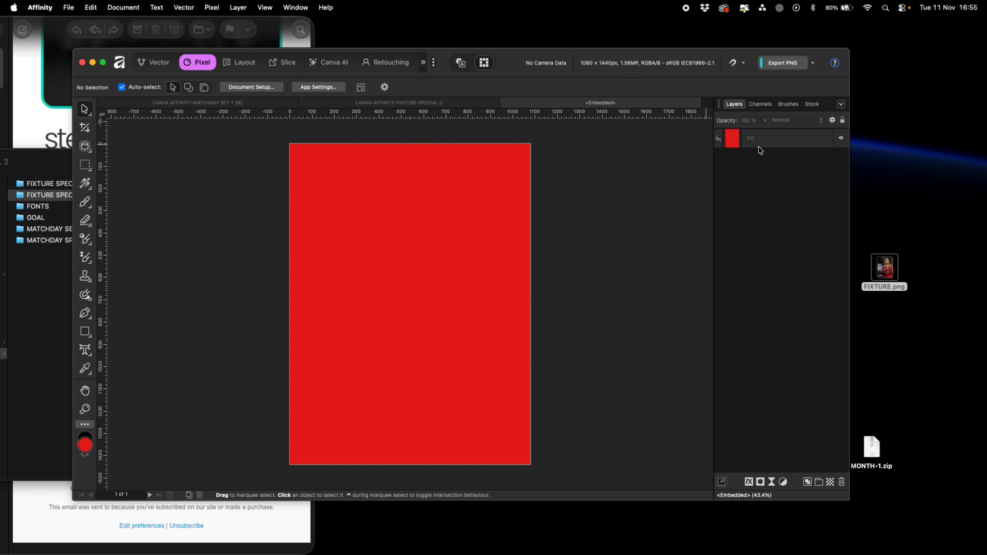
click(738, 141)
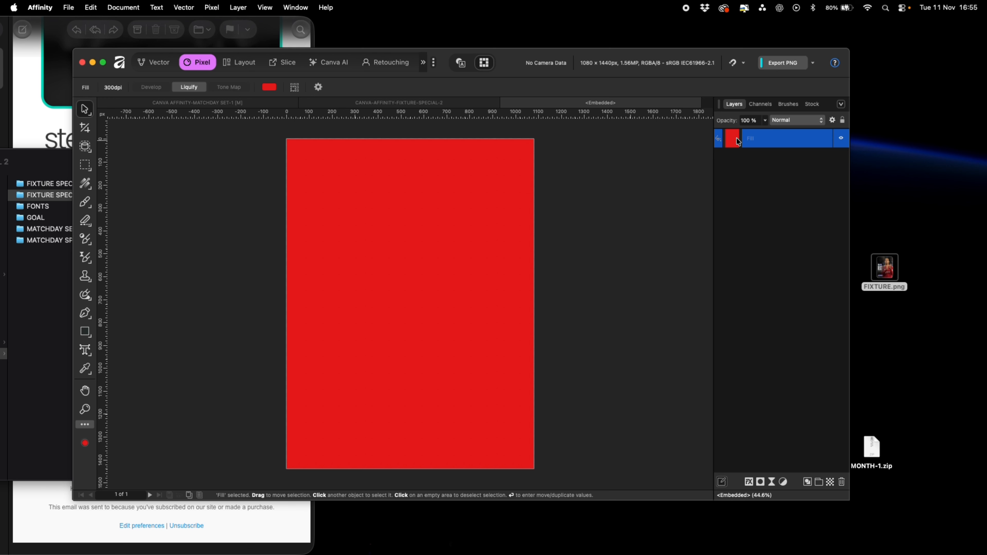
click(271, 89)
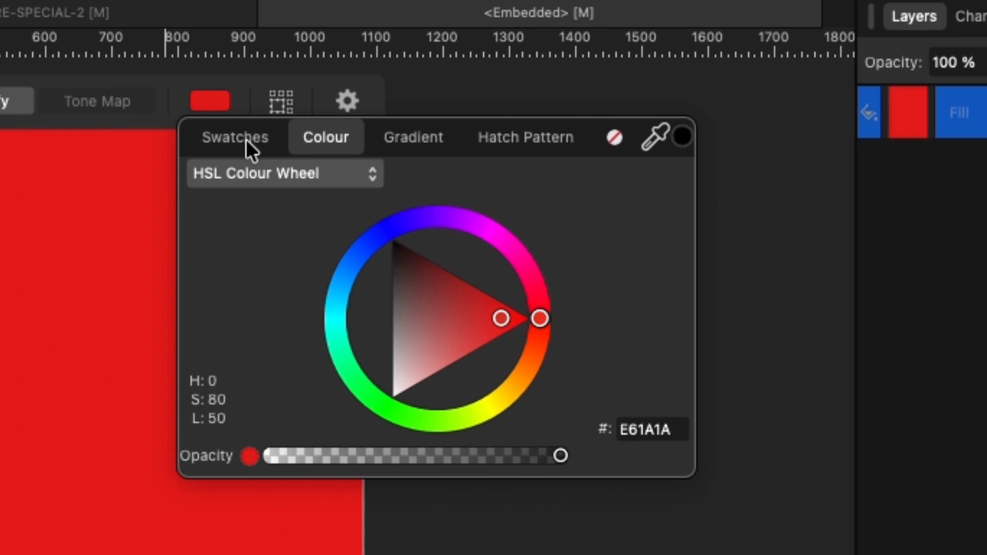
click(249, 150)
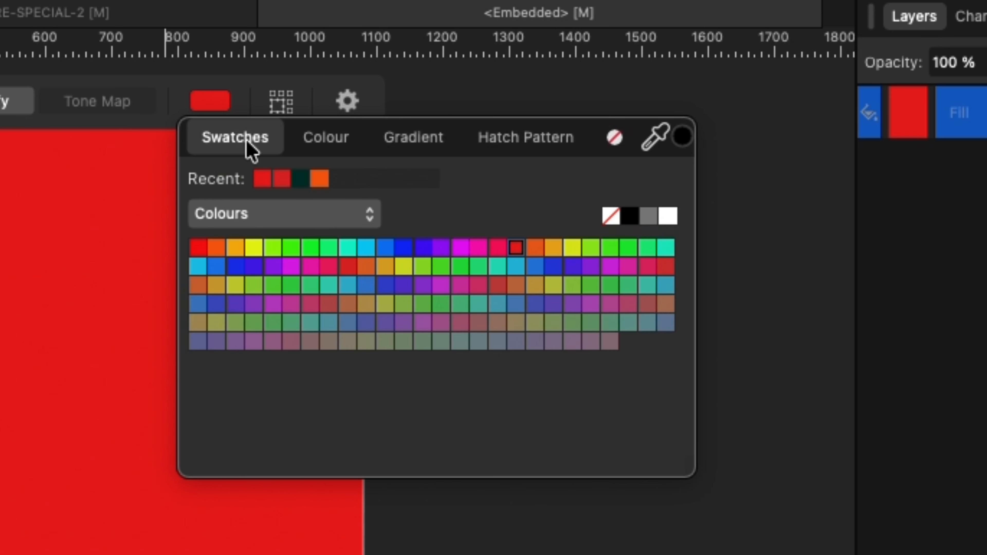
click(292, 249)
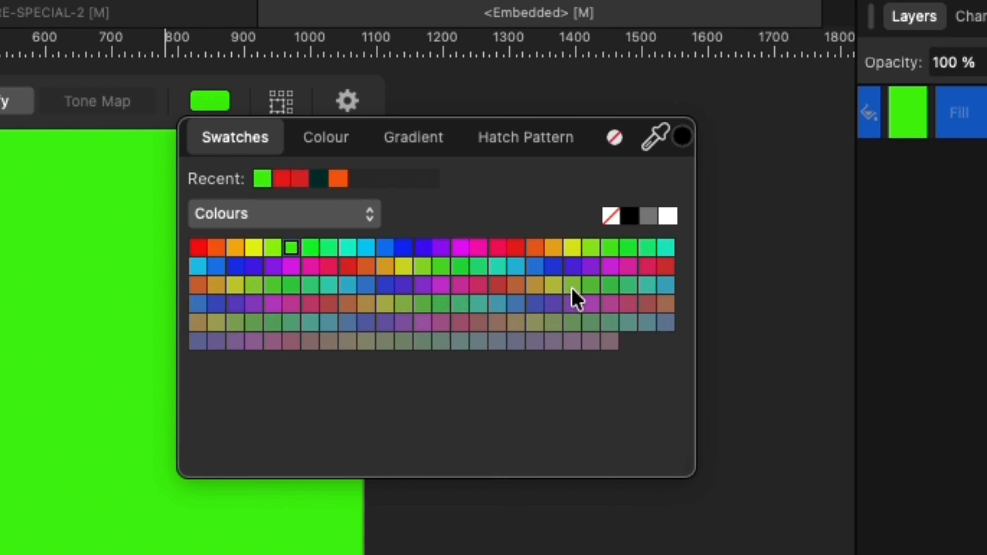
click(420, 248)
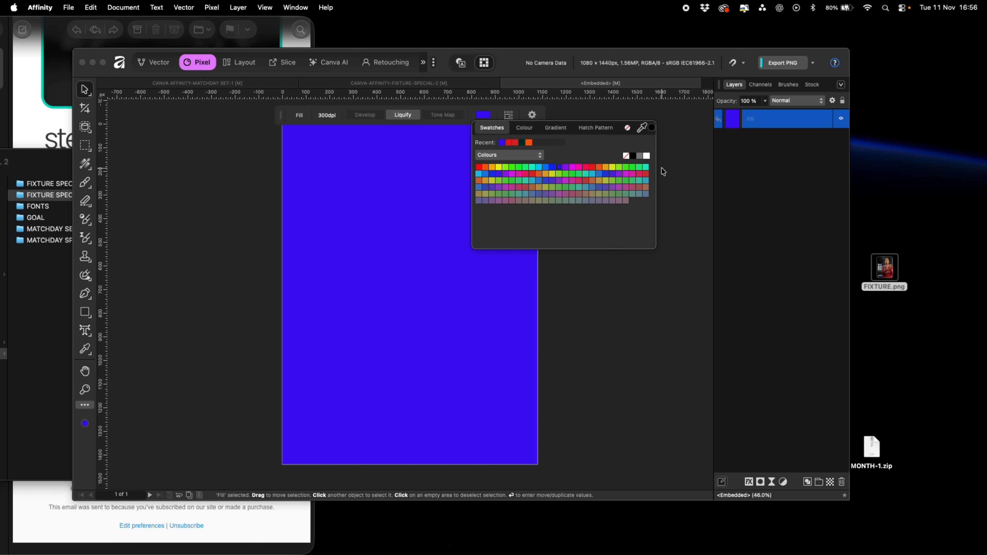
click(678, 177)
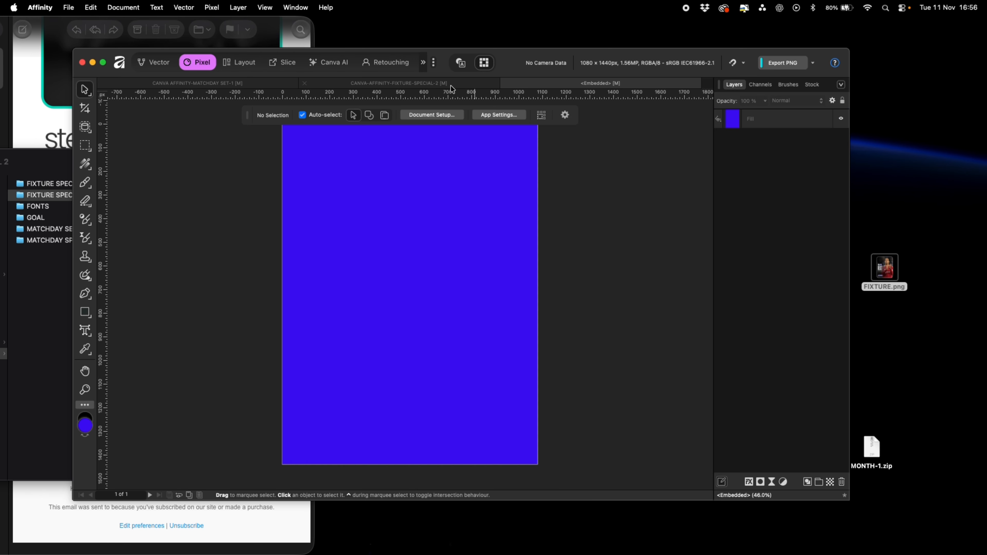
click(506, 84)
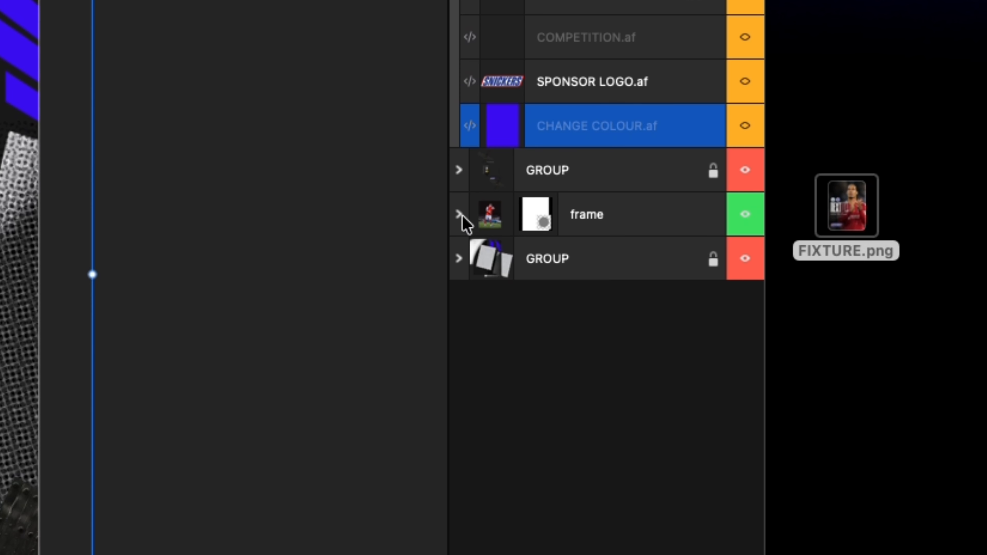
Add the Erling Haaland photo into the frame above the existing player photo, then resize and reposition it
click(460, 214)
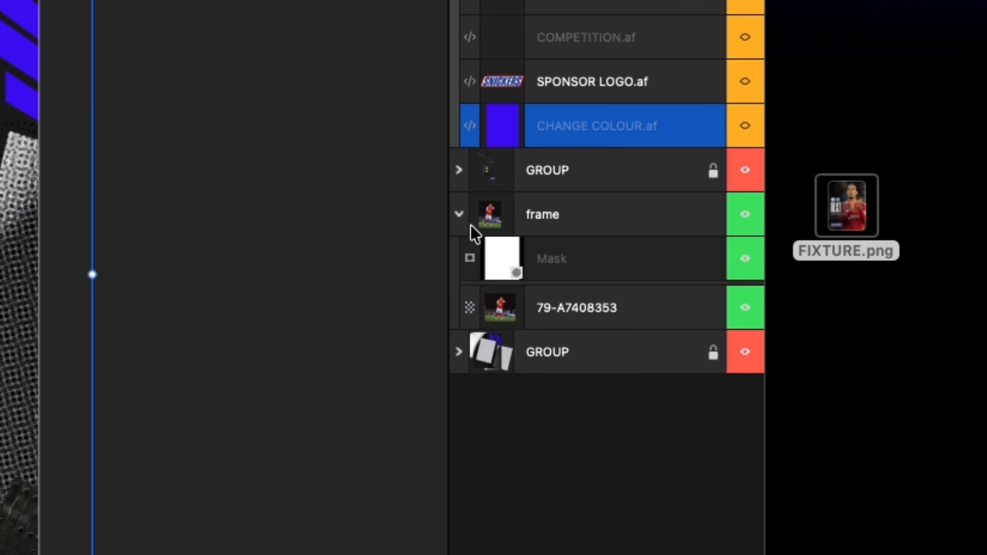
click(577, 309)
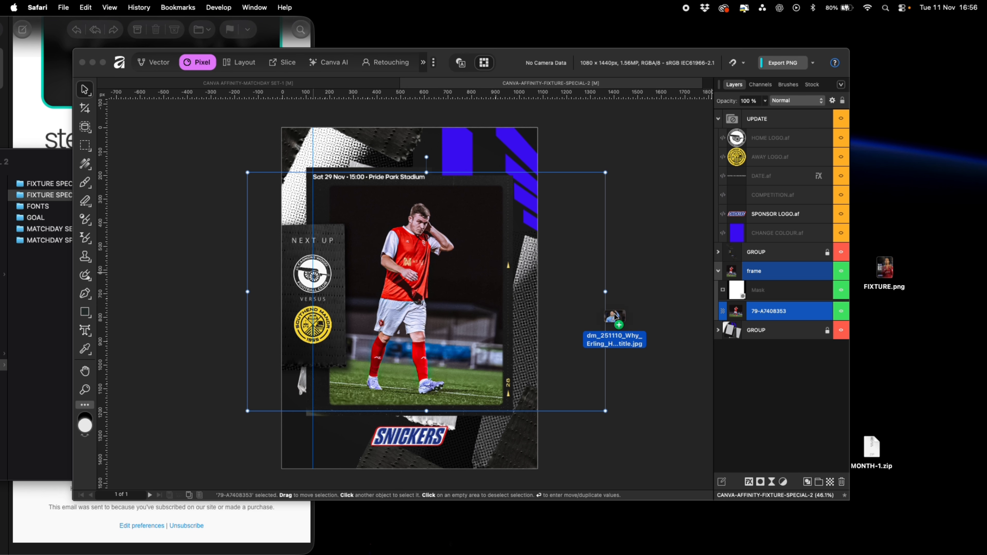
drag(612, 313, 386, 291)
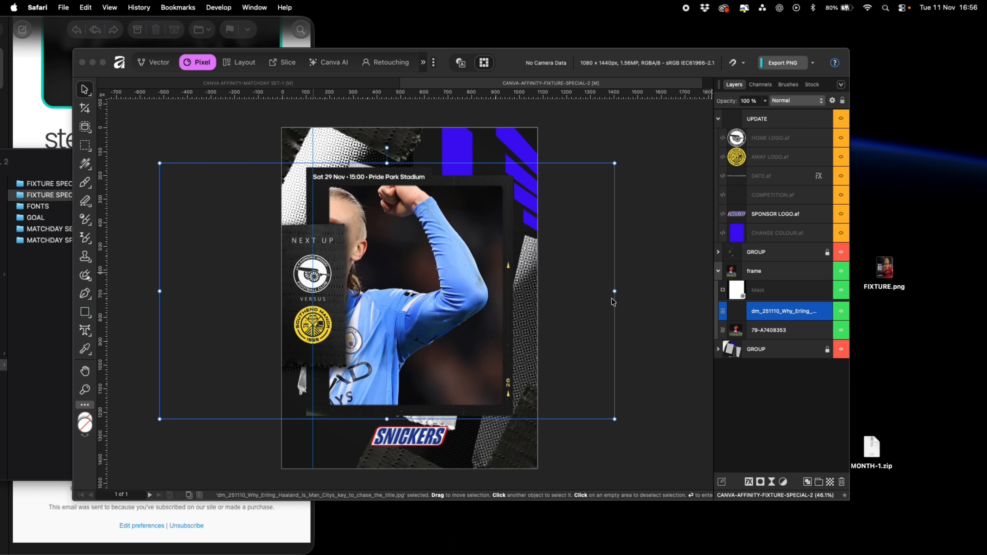
drag(615, 163, 575, 185)
drag(543, 232, 649, 234)
click(641, 153)
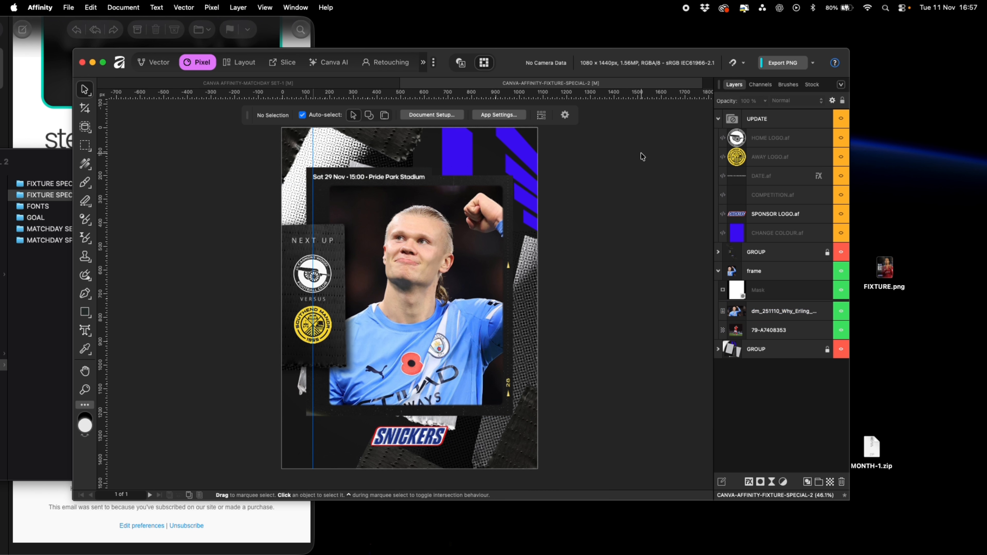